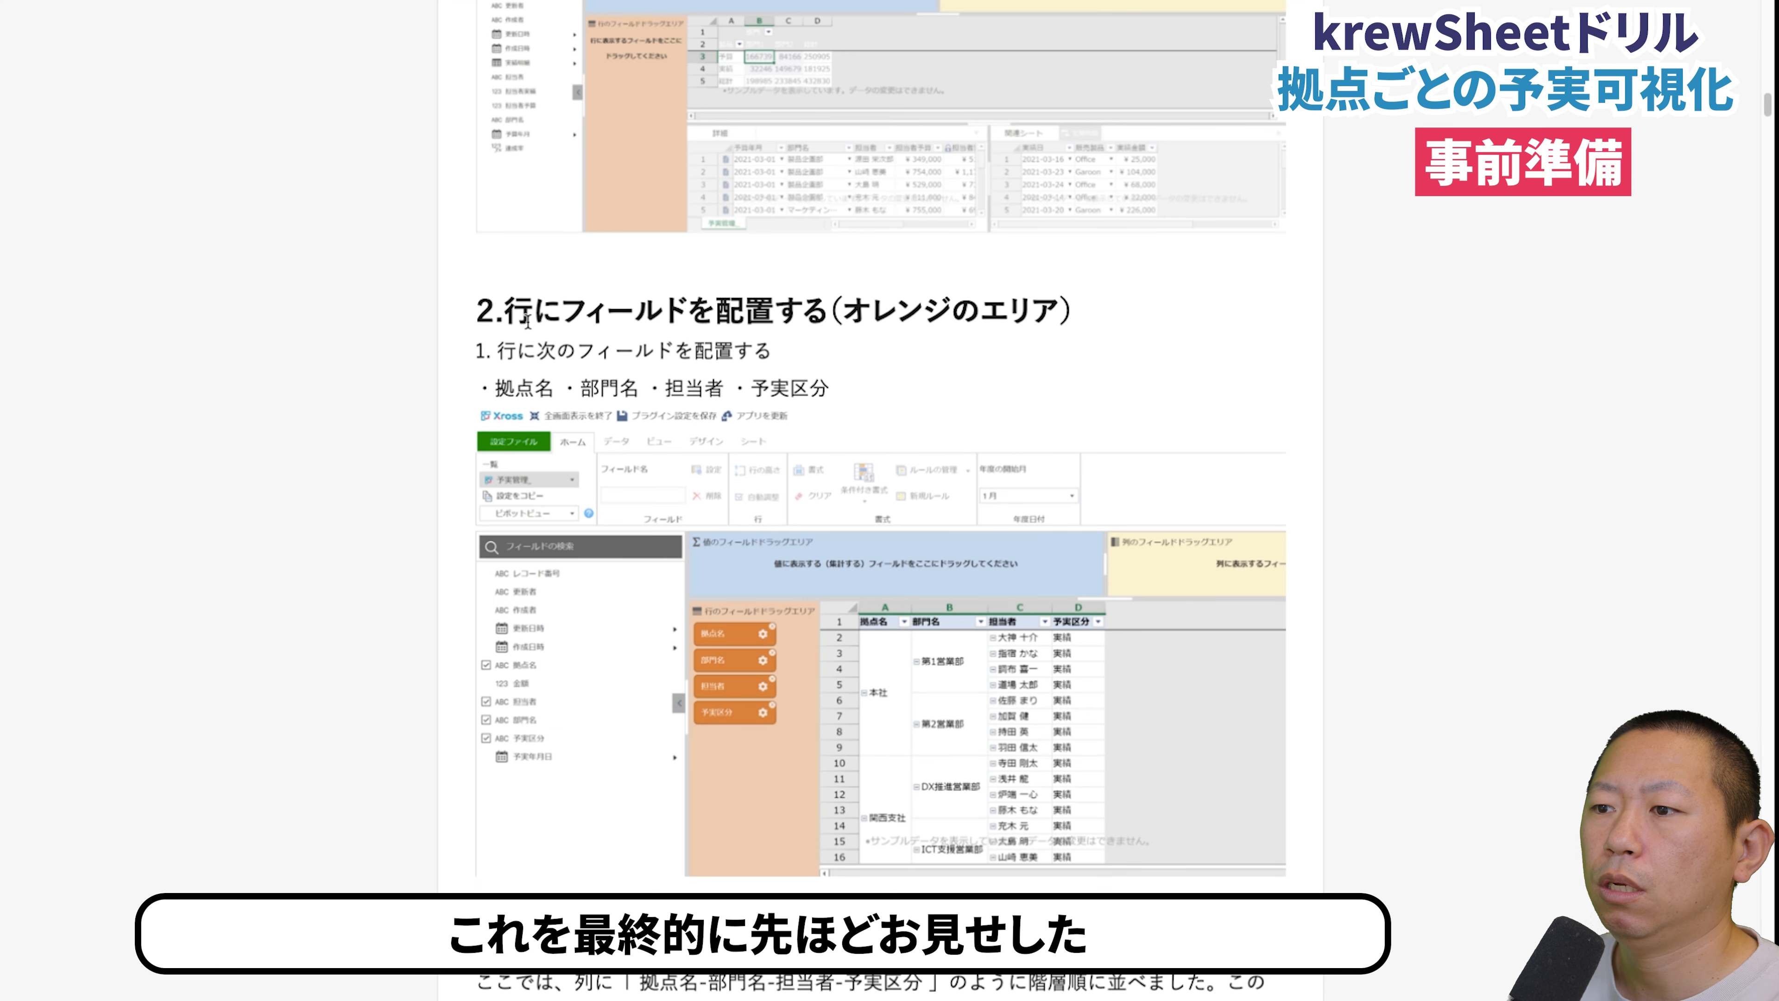
# - Switch the 予実管理 view from Sheet mode to Xross mode
pyautogui.scroll(15, 528, 321)
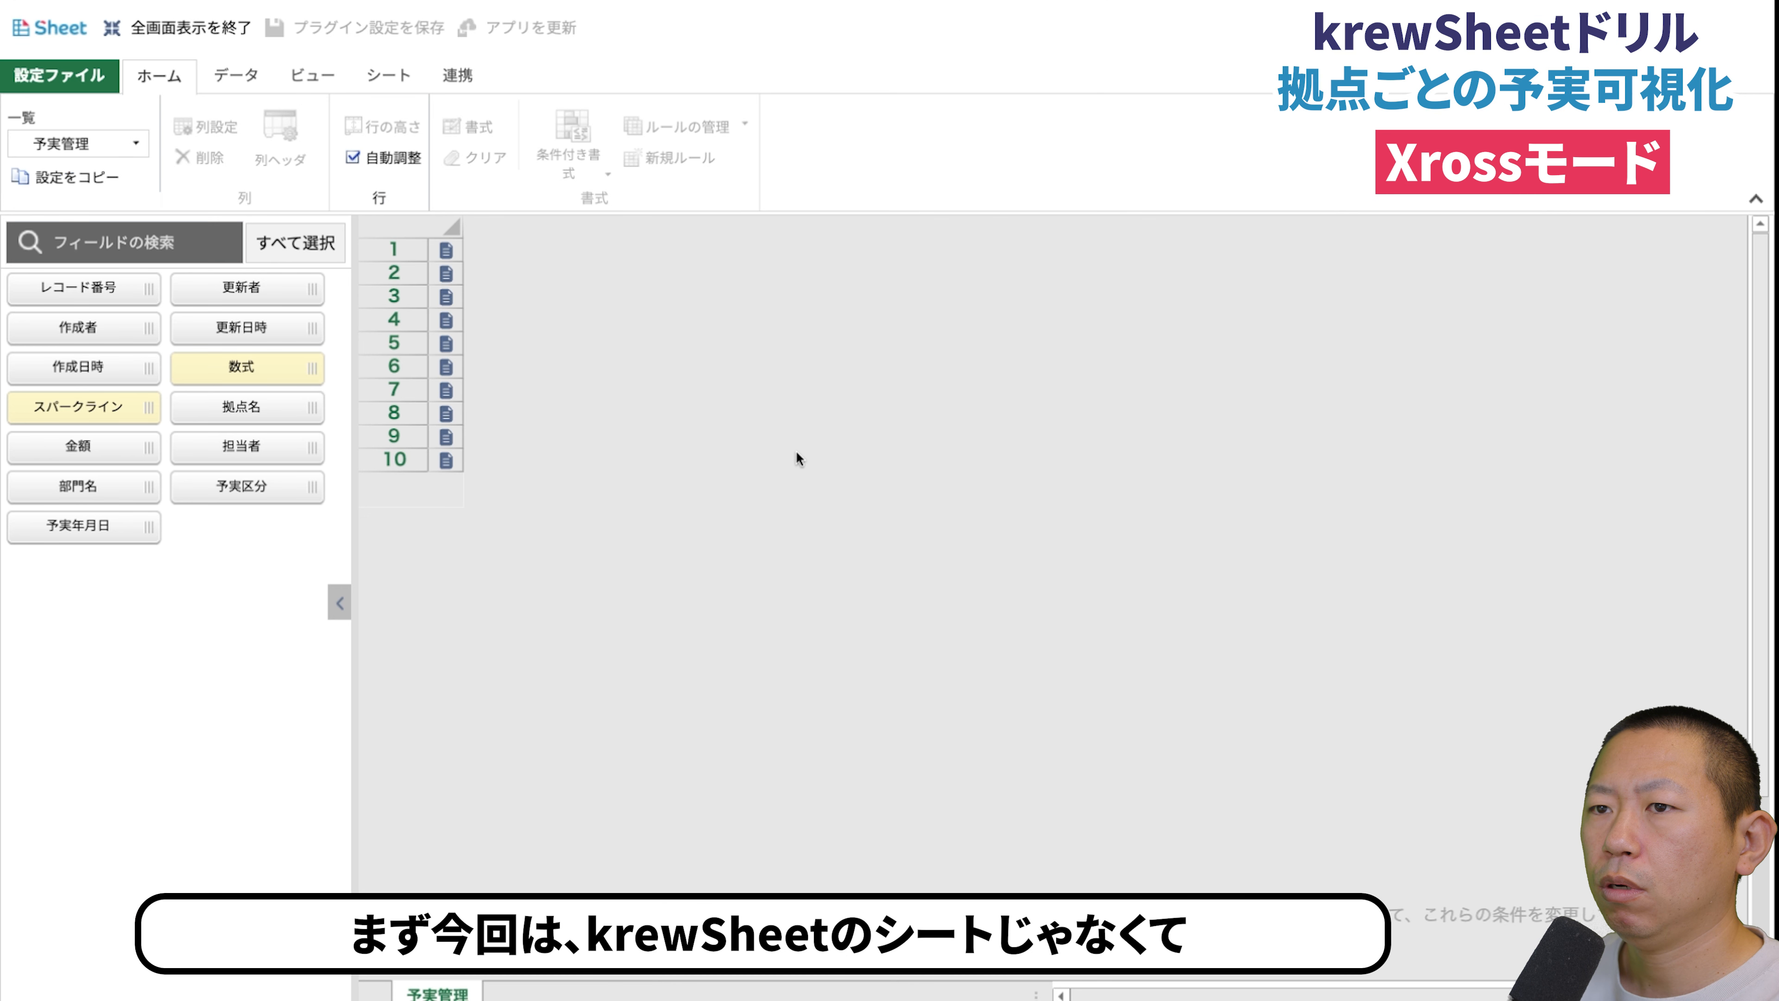
pyautogui.click(51, 31)
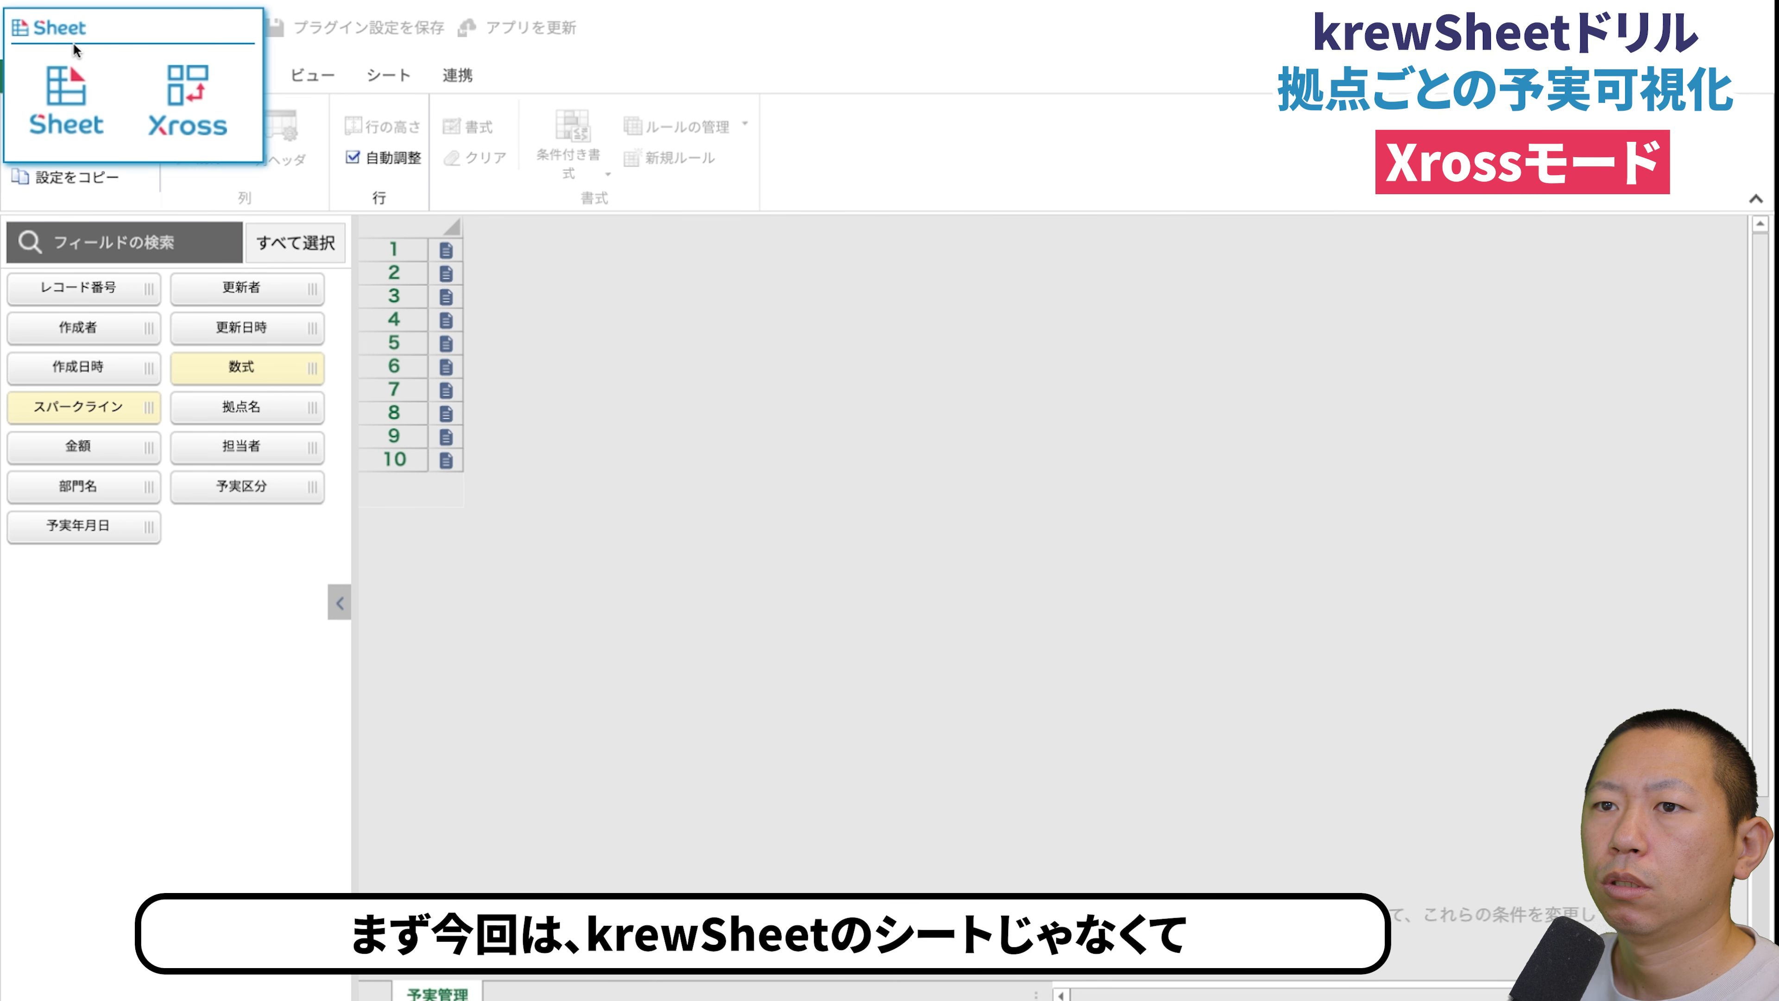
pyautogui.click(176, 121)
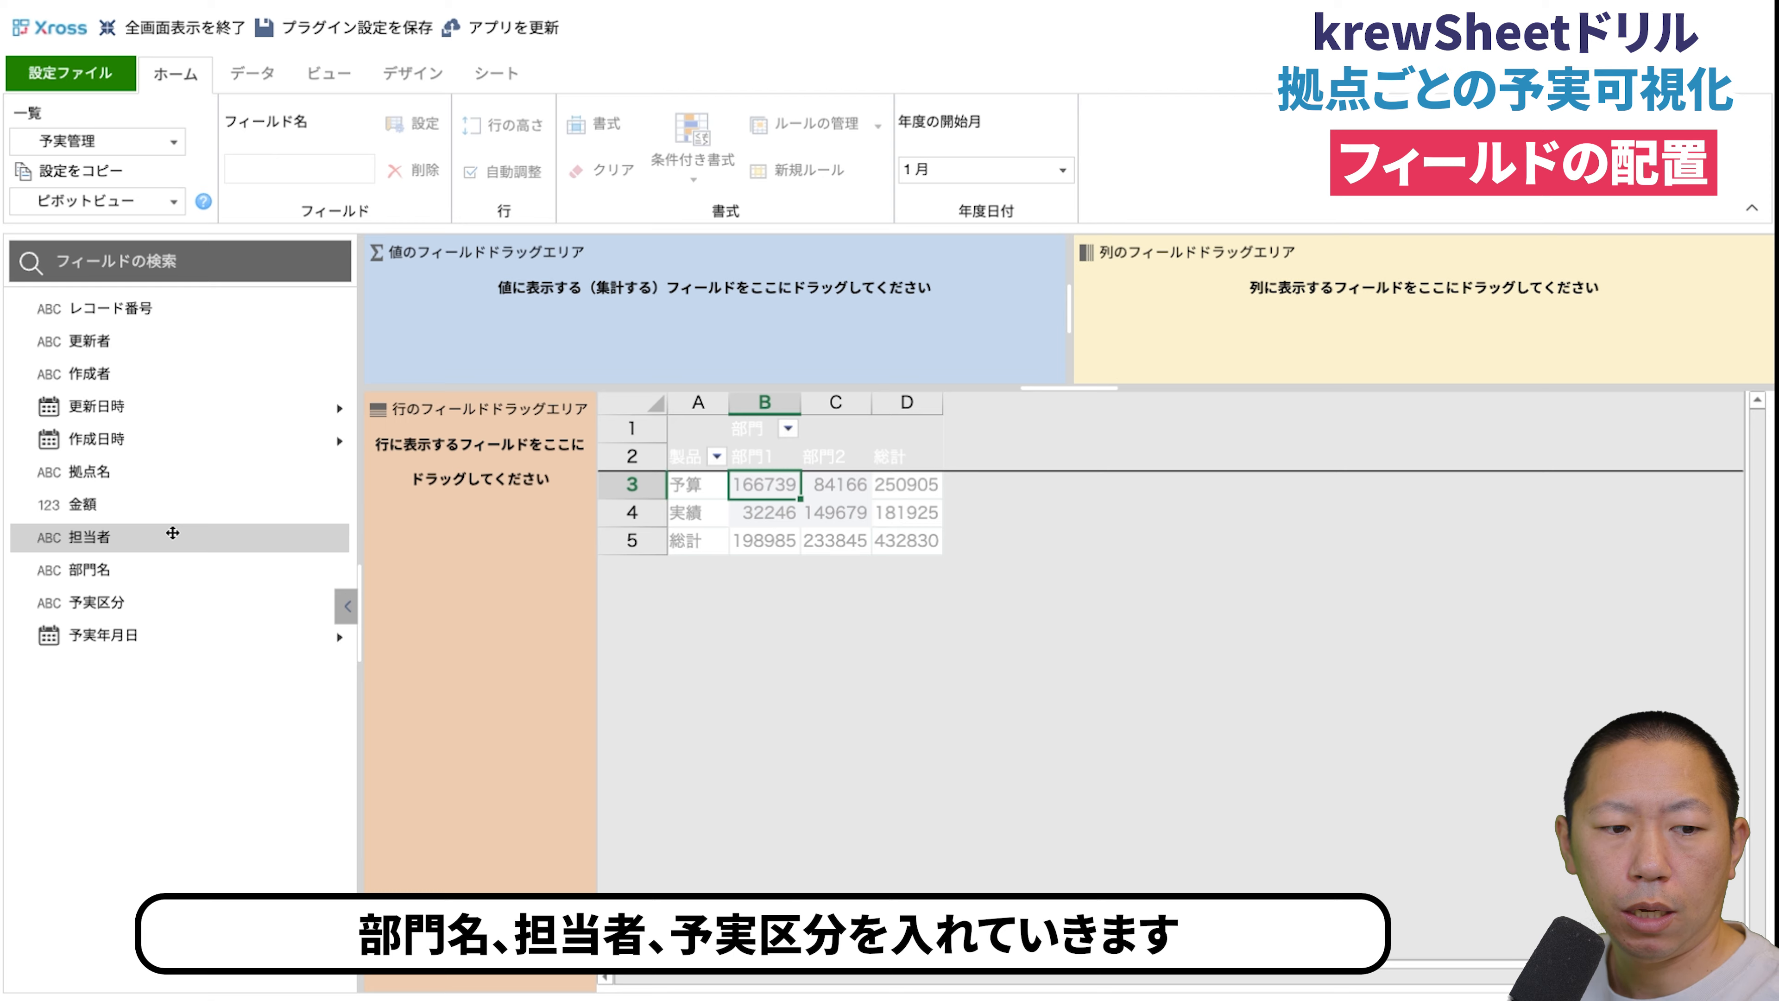
# - Place 拠点名, 部門名, 担当者 and 予実区分 in this order as the row fields of the pivot table
pyautogui.moveTo(154, 476); pyautogui.dragTo(506, 571)
pyautogui.moveTo(124, 552); pyautogui.dragTo(448, 504)
pyautogui.moveTo(116, 537); pyautogui.dragTo(490, 553)
pyautogui.moveTo(96, 601); pyautogui.dragTo(448, 610)
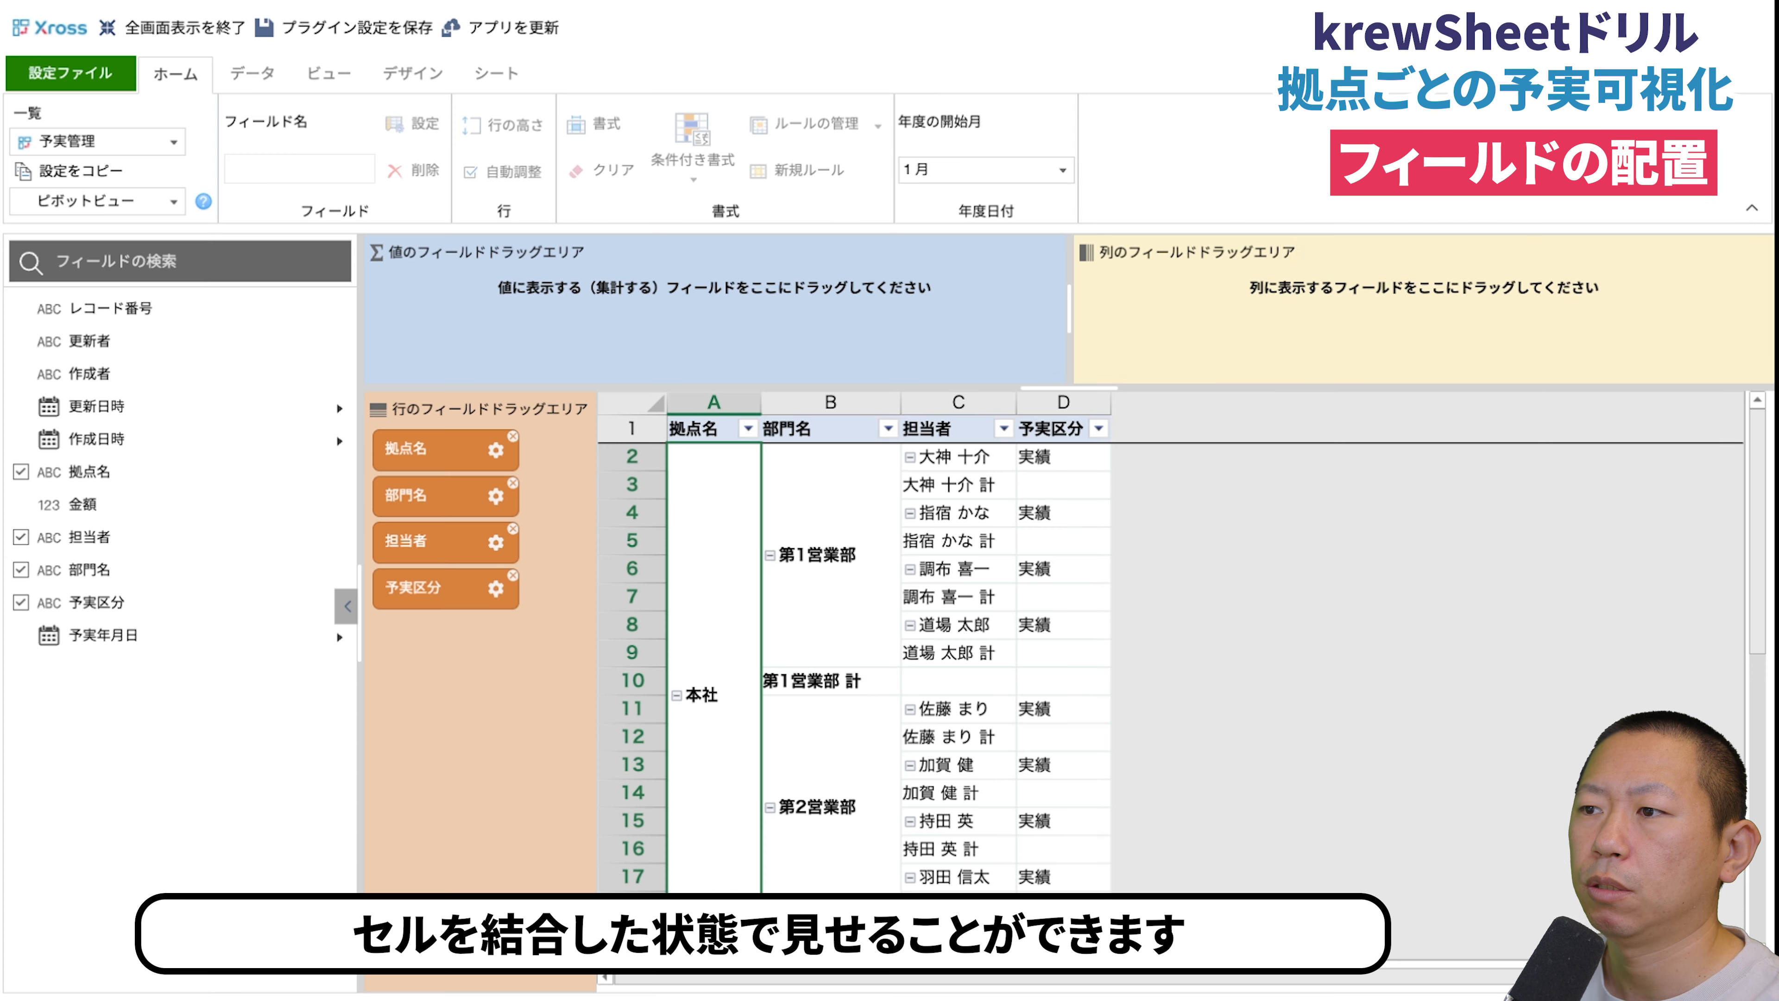
# - Try 担当者 as the first row field in place of 拠点名, and return 拠点名 to the first position
pyautogui.moveTo(423, 549); pyautogui.dragTo(414, 646)
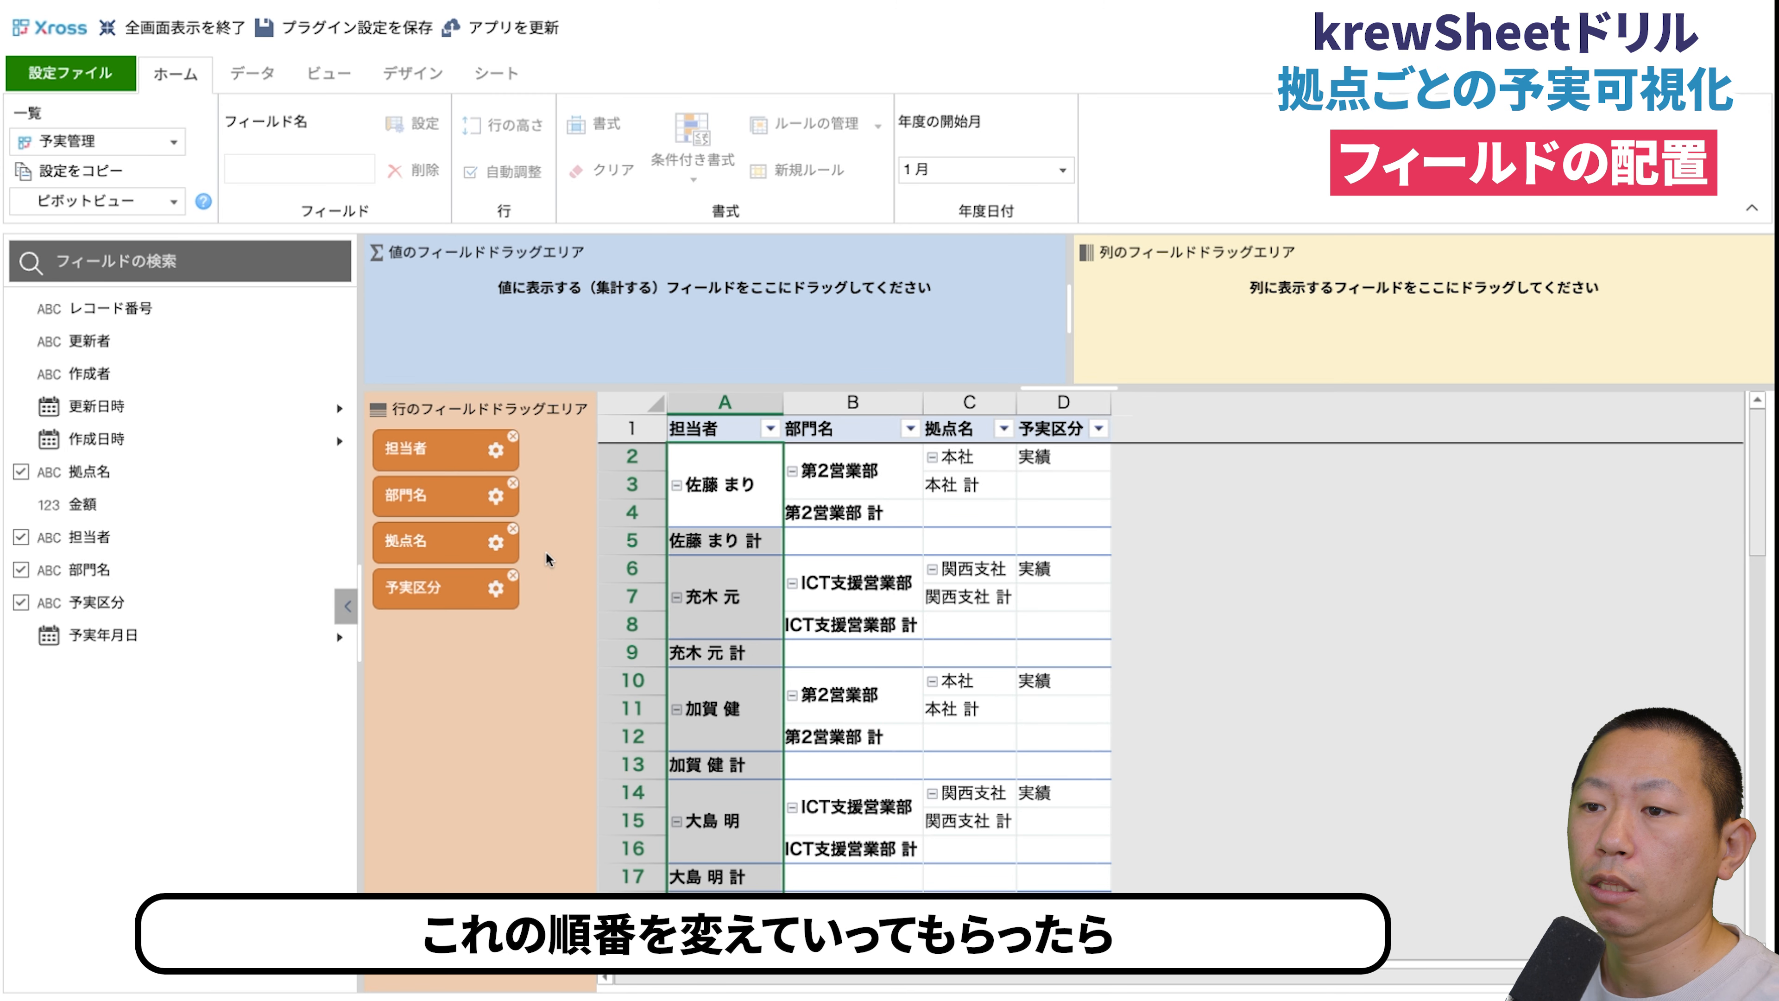
pyautogui.moveTo(445, 547); pyautogui.dragTo(442, 435)
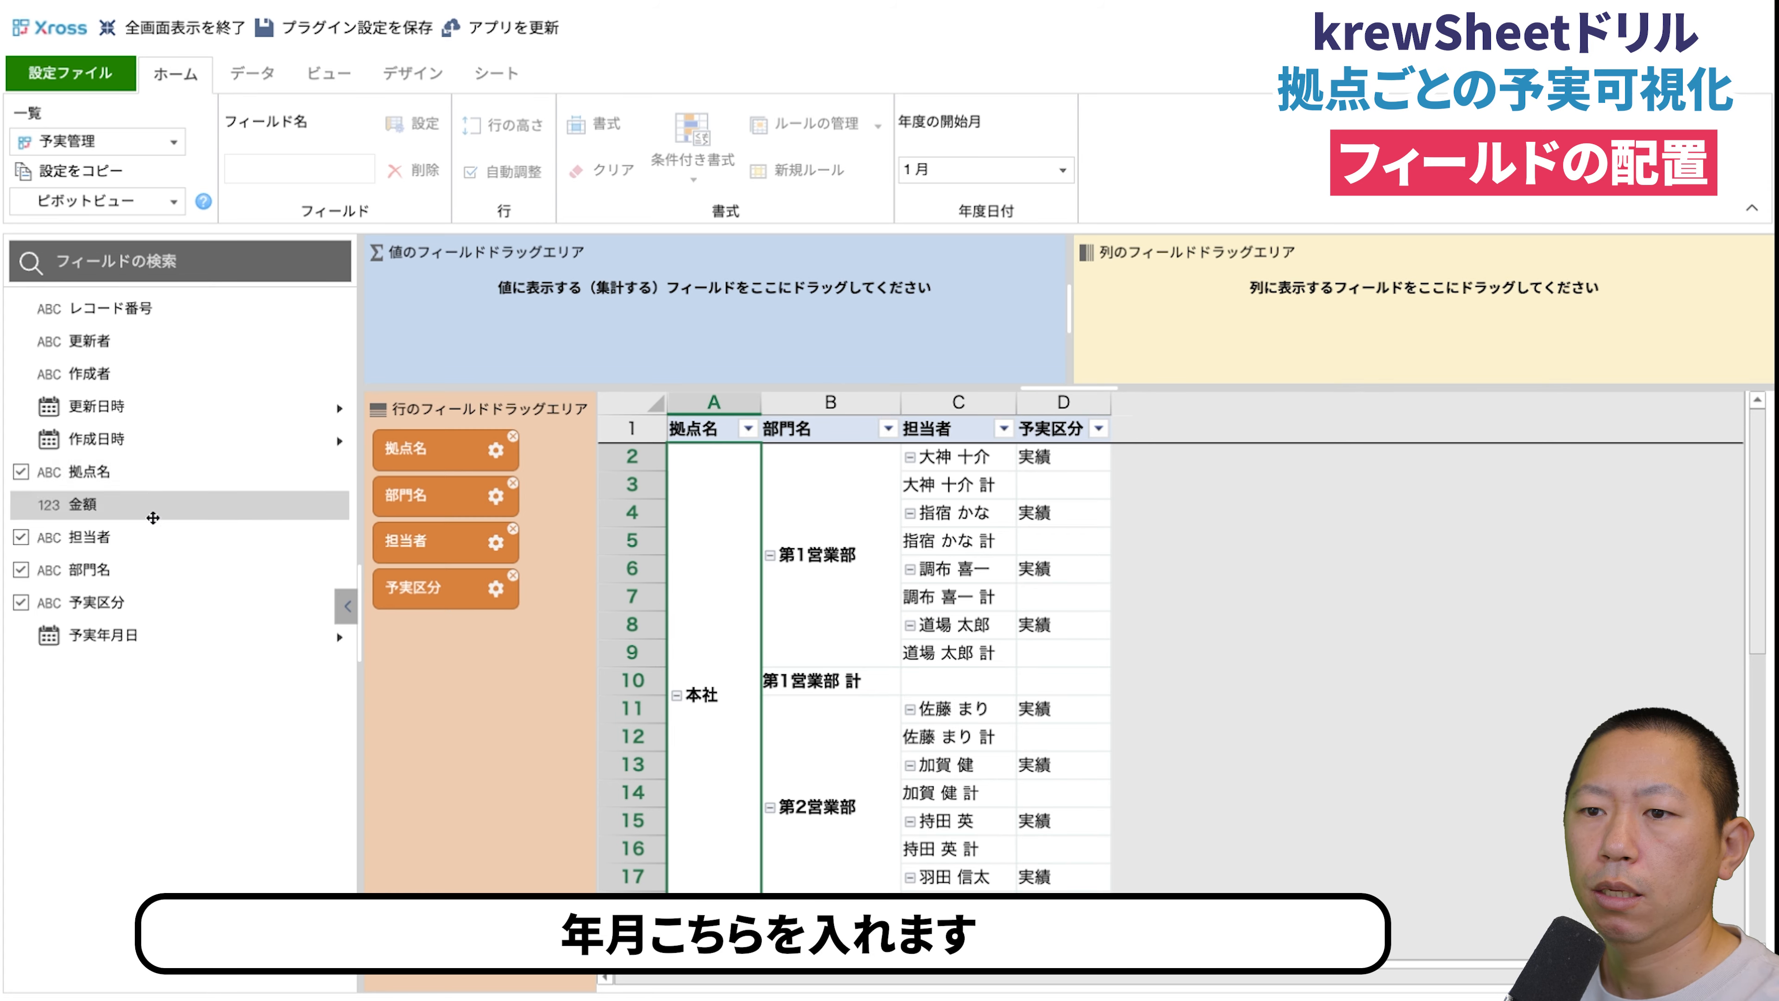
# - Add 年-月(予実年月日) as the column field and give it the custom label 予実年月
pyautogui.click(339, 637)
pyautogui.moveTo(154, 732); pyautogui.dragTo(1160, 344)
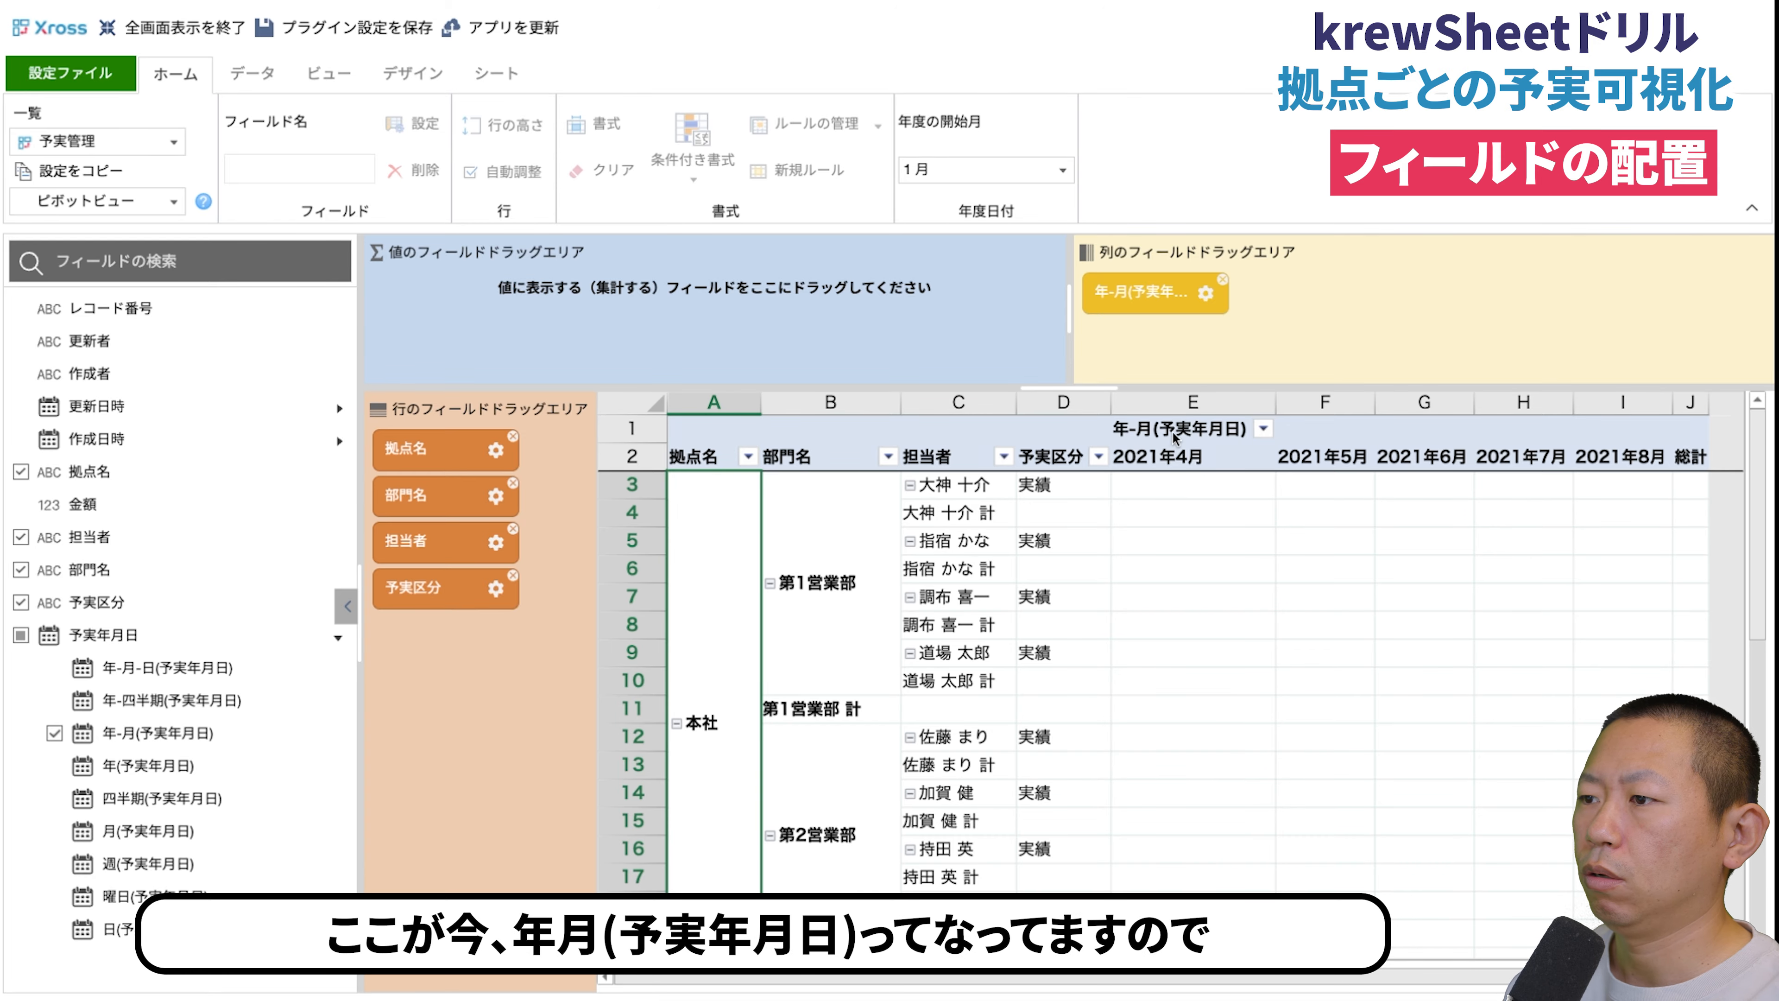
pyautogui.click(1205, 293)
pyautogui.click(963, 343)
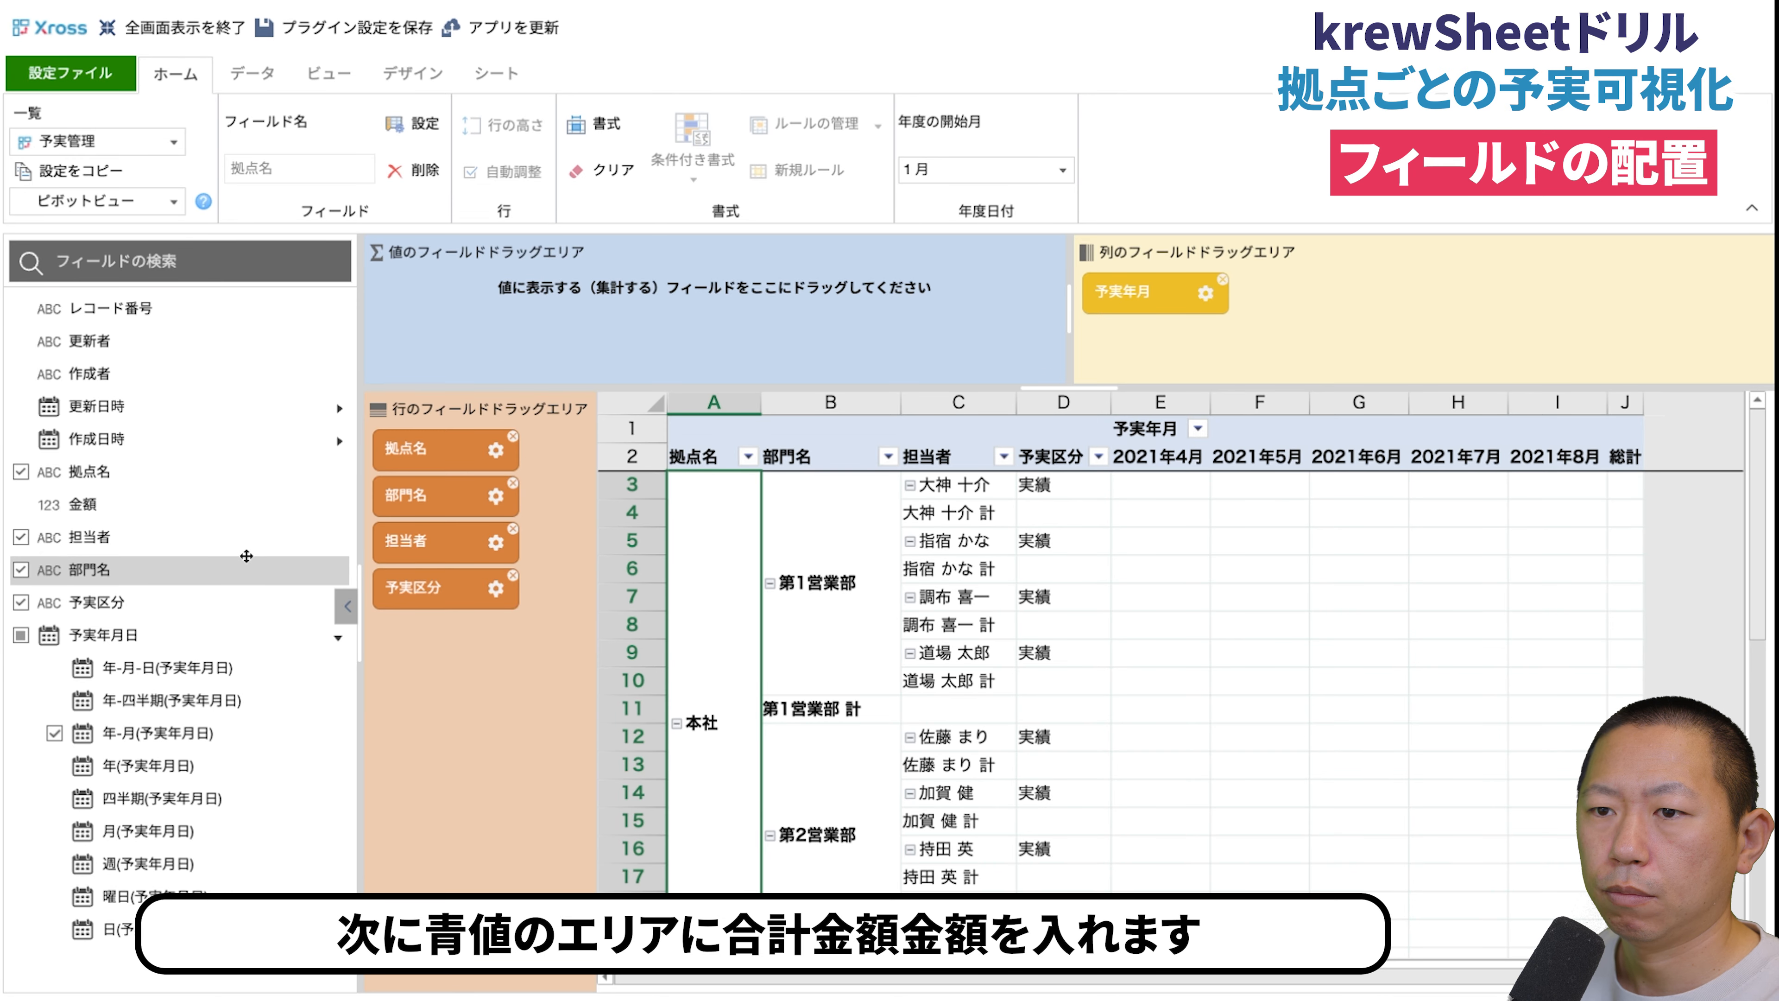
# - Add 金額 as the summed value field and shorten its custom label to 金額
pyautogui.moveTo(238, 504); pyautogui.dragTo(450, 306)
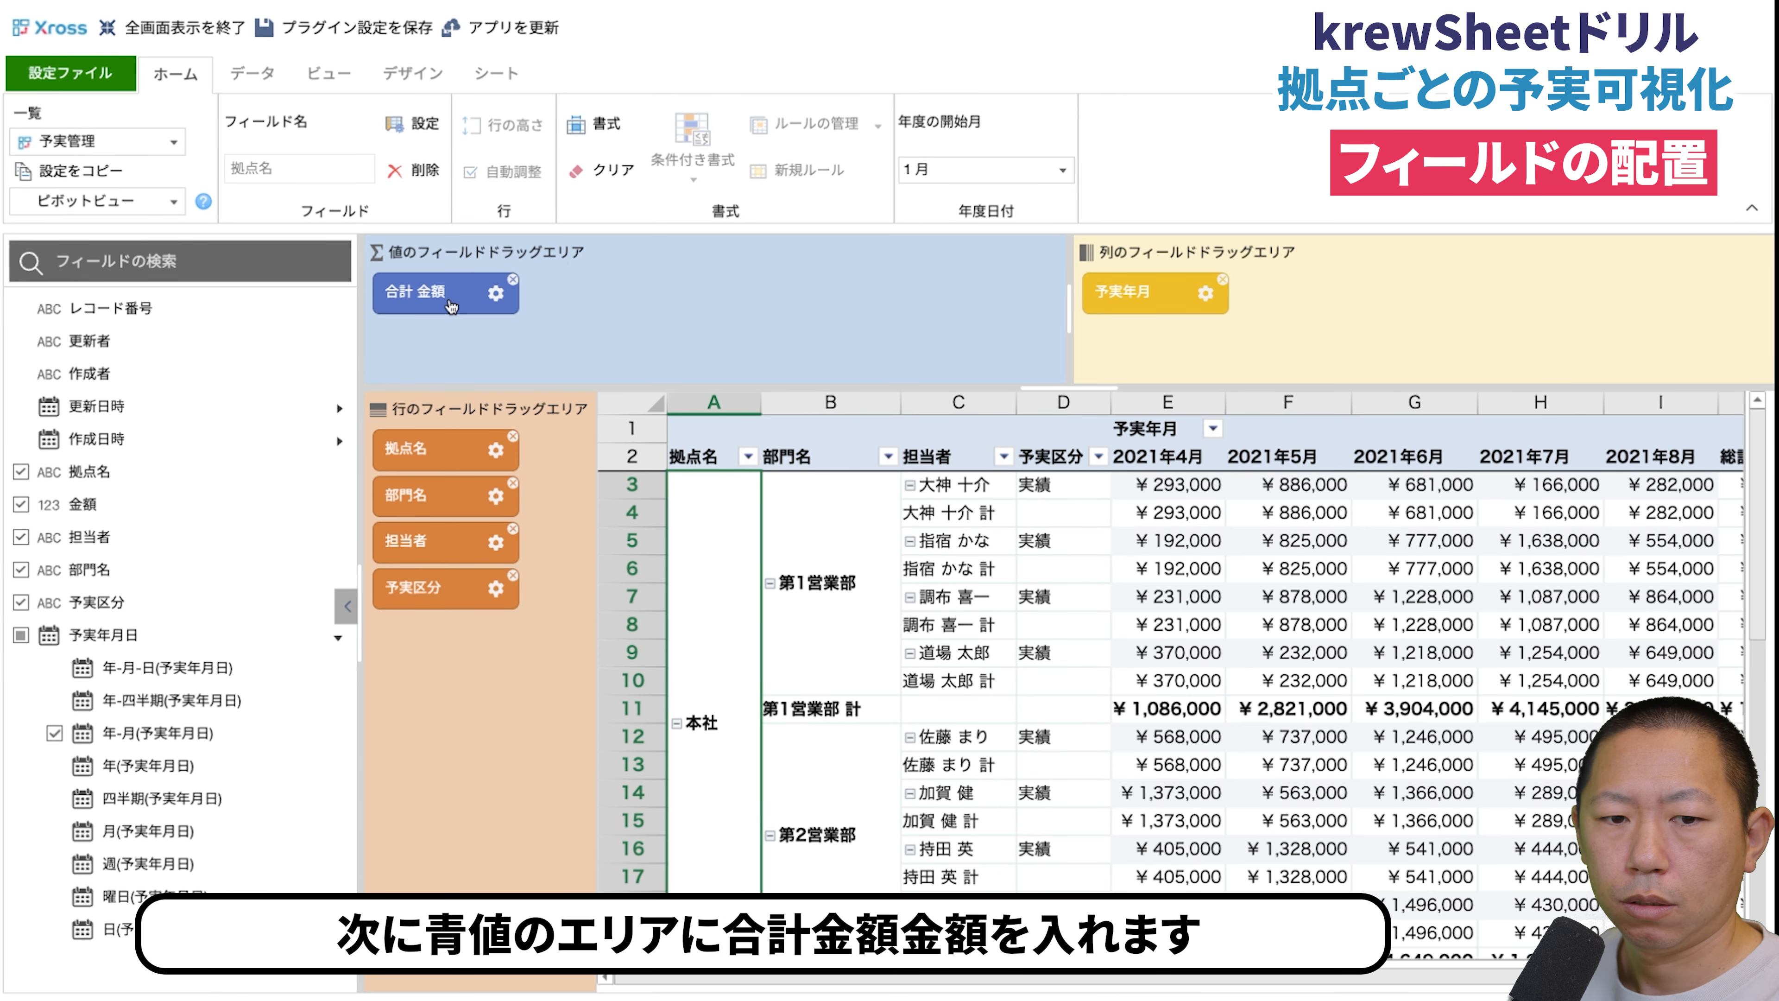
pyautogui.click(495, 292)
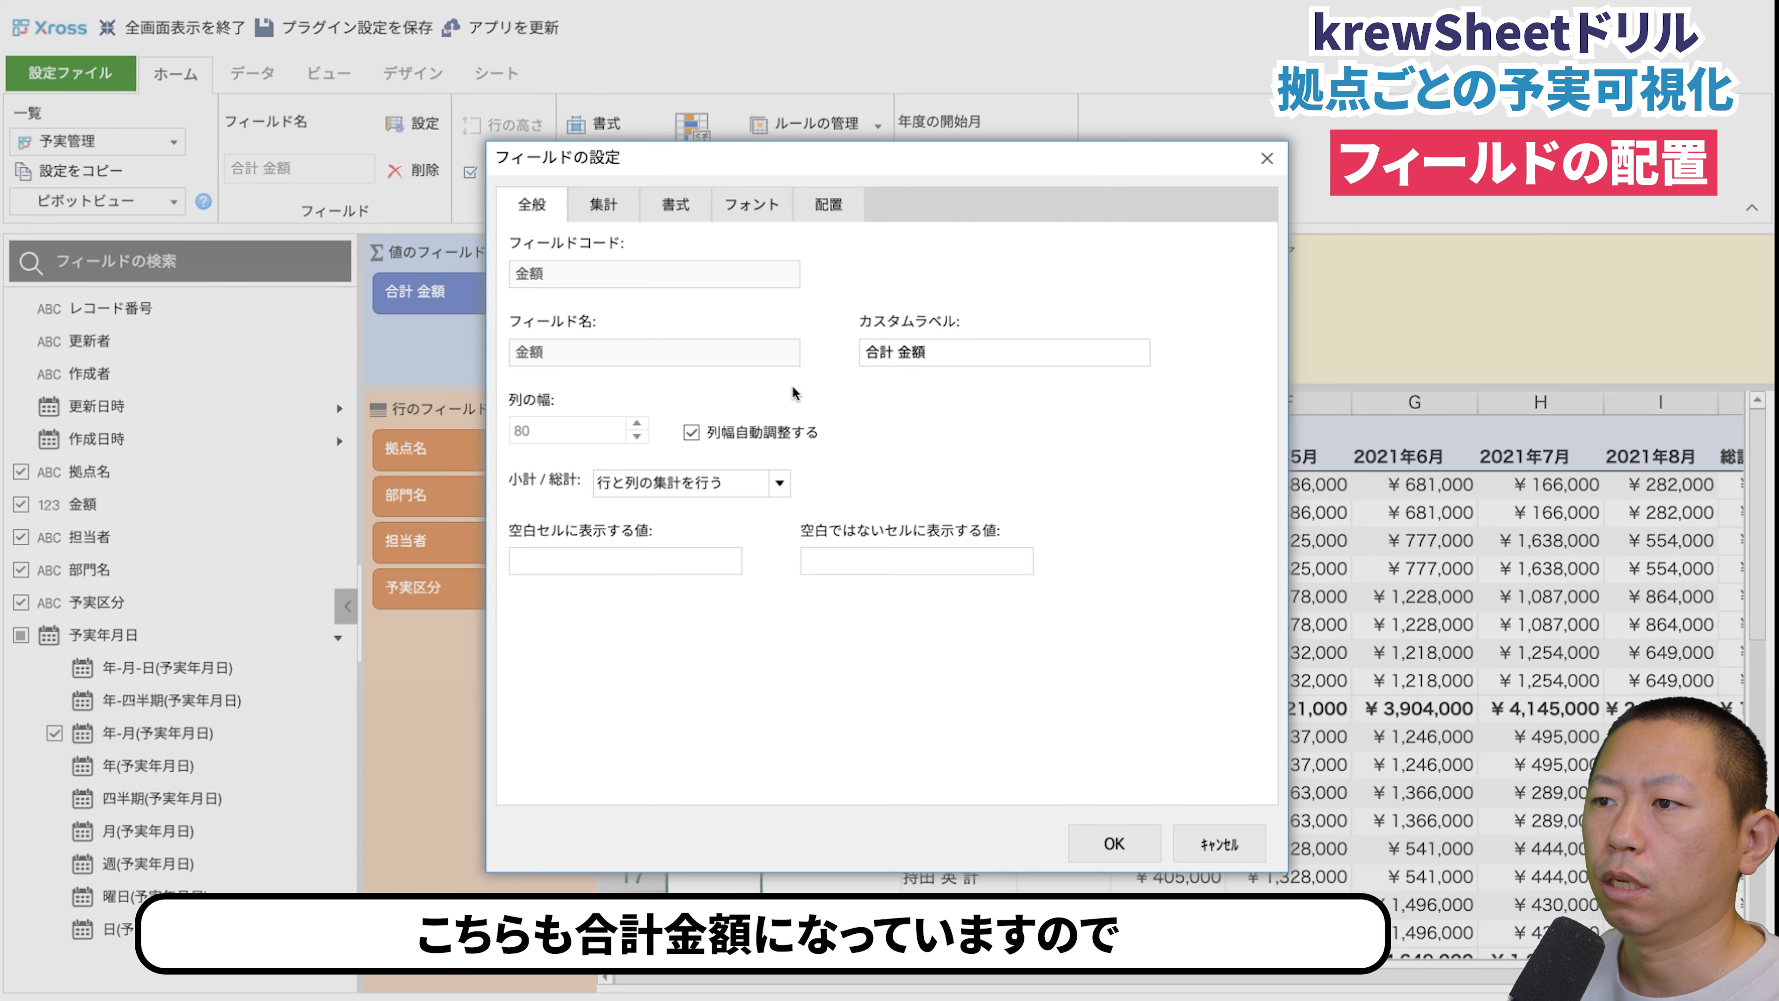
pyautogui.moveTo(900, 352); pyautogui.dragTo(708, 322)
pyautogui.press('BackSpace')
pyautogui.click(1114, 843)
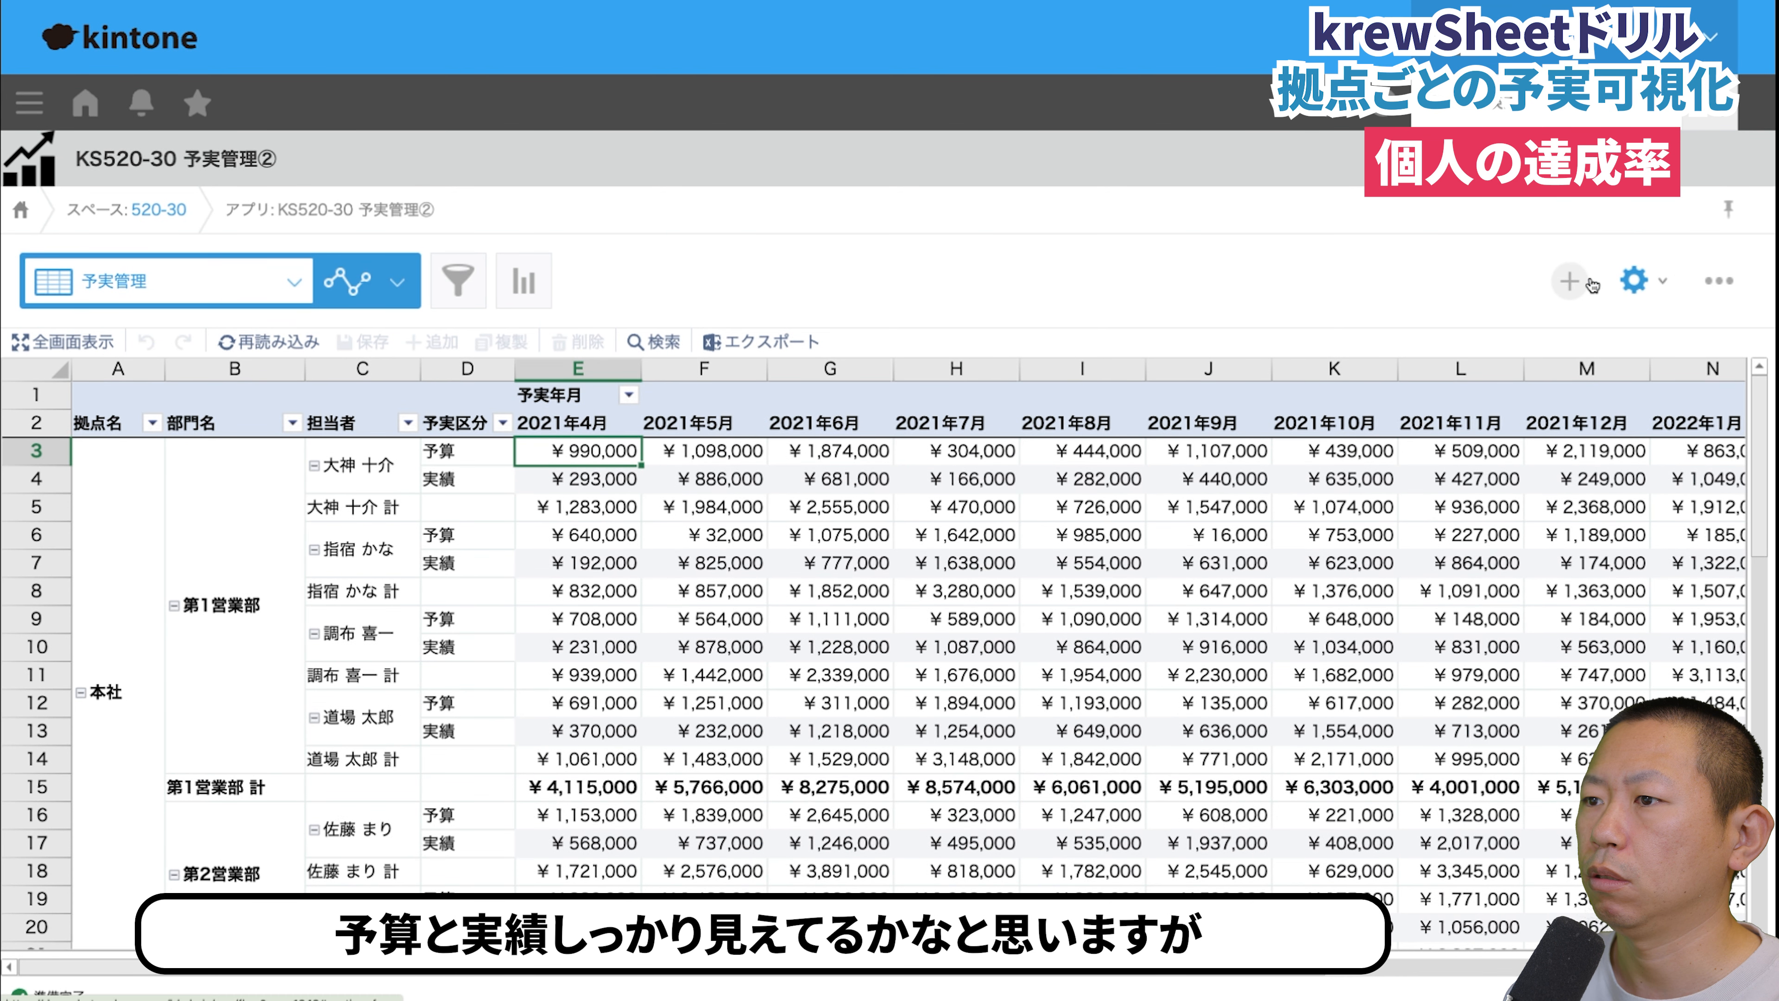
# - Open the krewSheet plug-in settings of the KS520-30 予実管理② app
pyautogui.click(1631, 280)
pyautogui.click(911, 323)
pyautogui.click(704, 502)
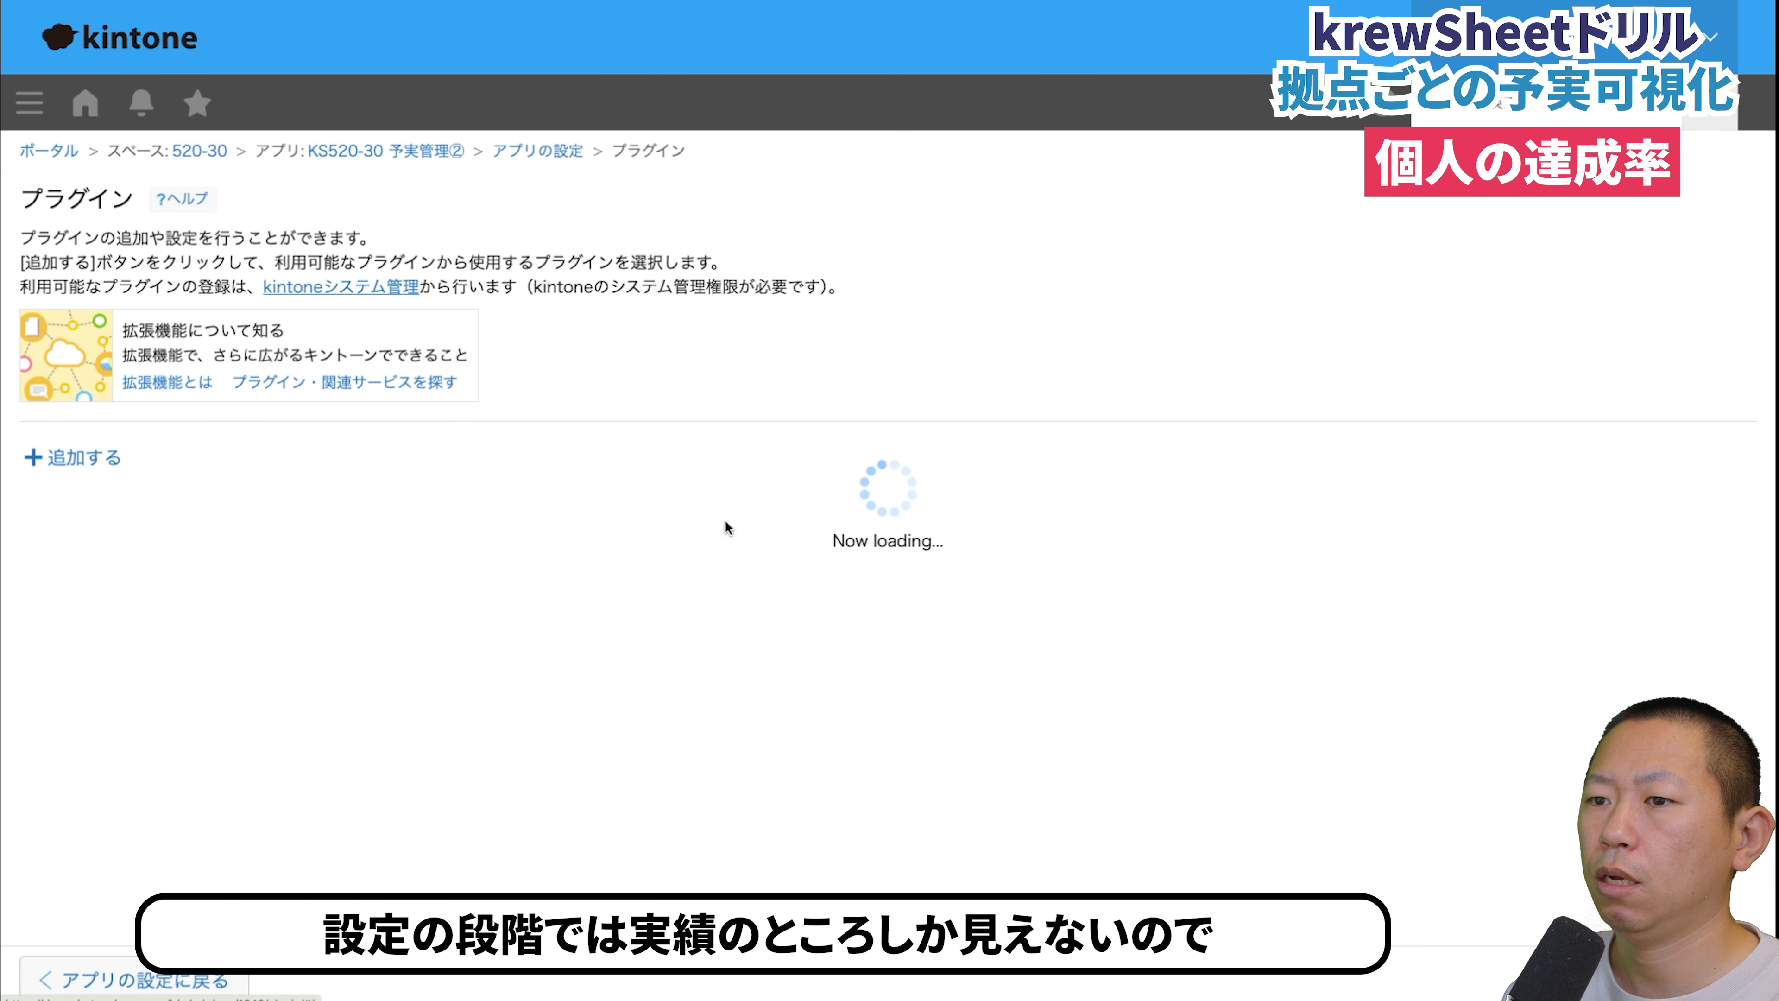
pyautogui.click(530, 558)
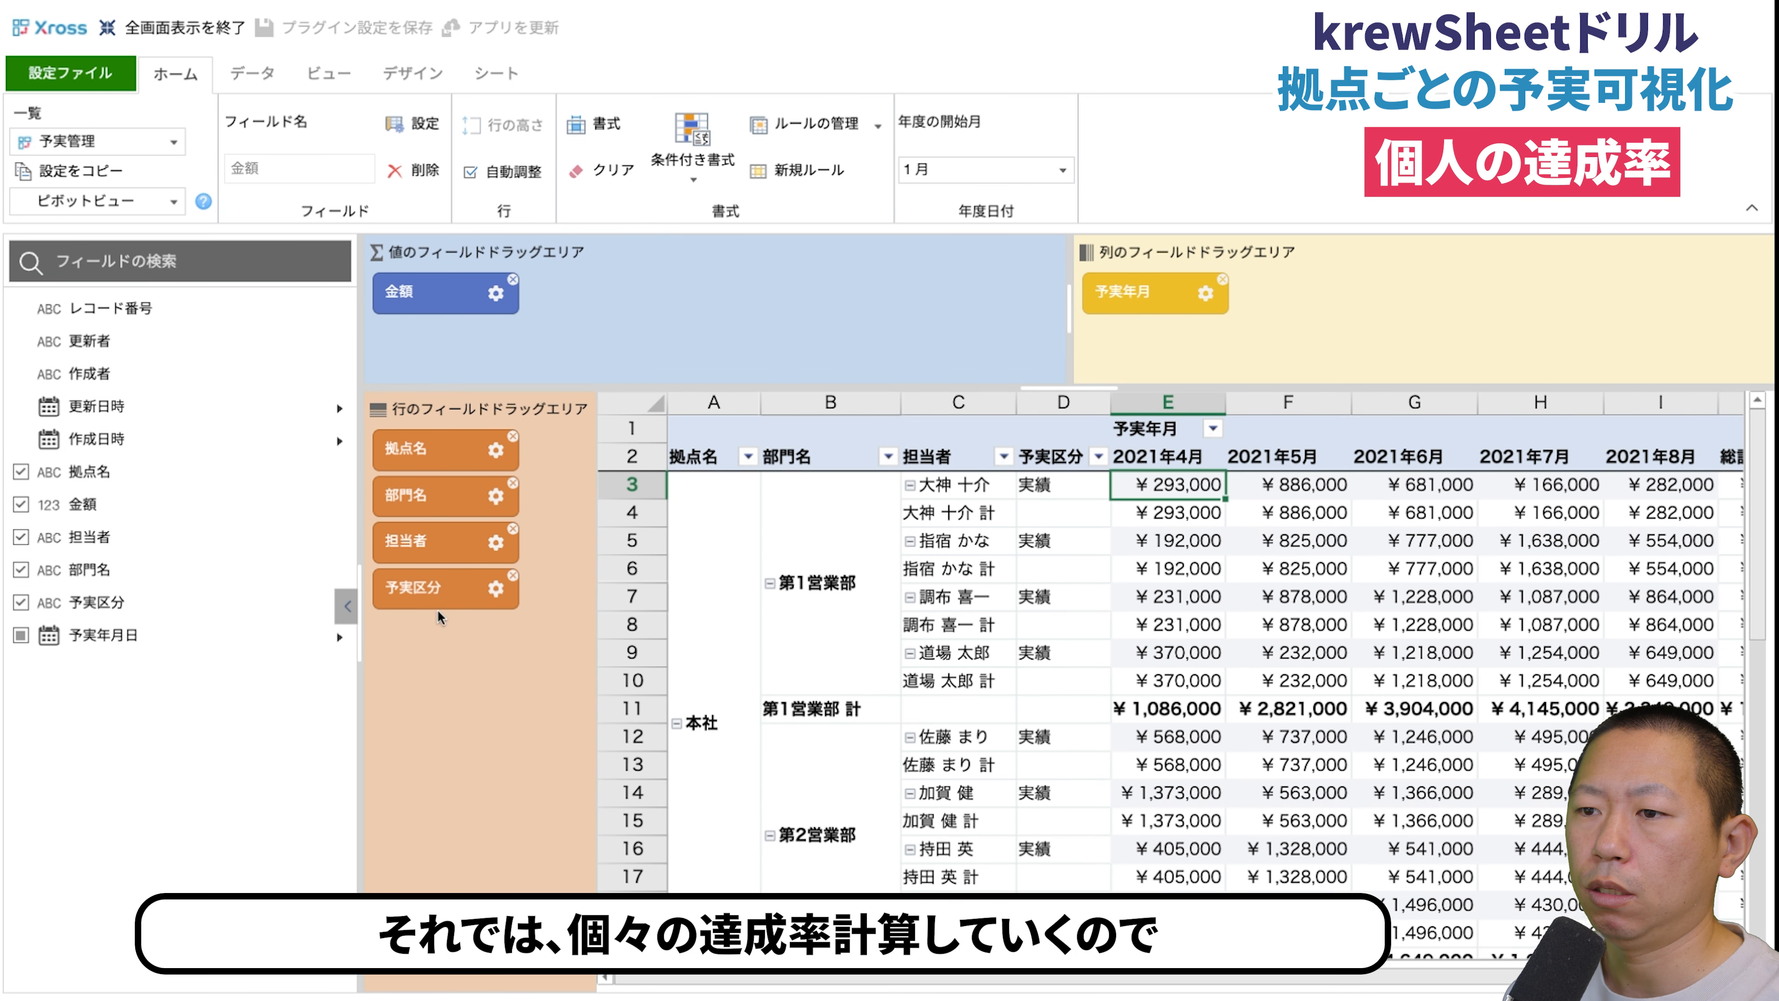
# - Add a custom subtotal named 達成率 to the 予実区分 row field
pyautogui.click(495, 588)
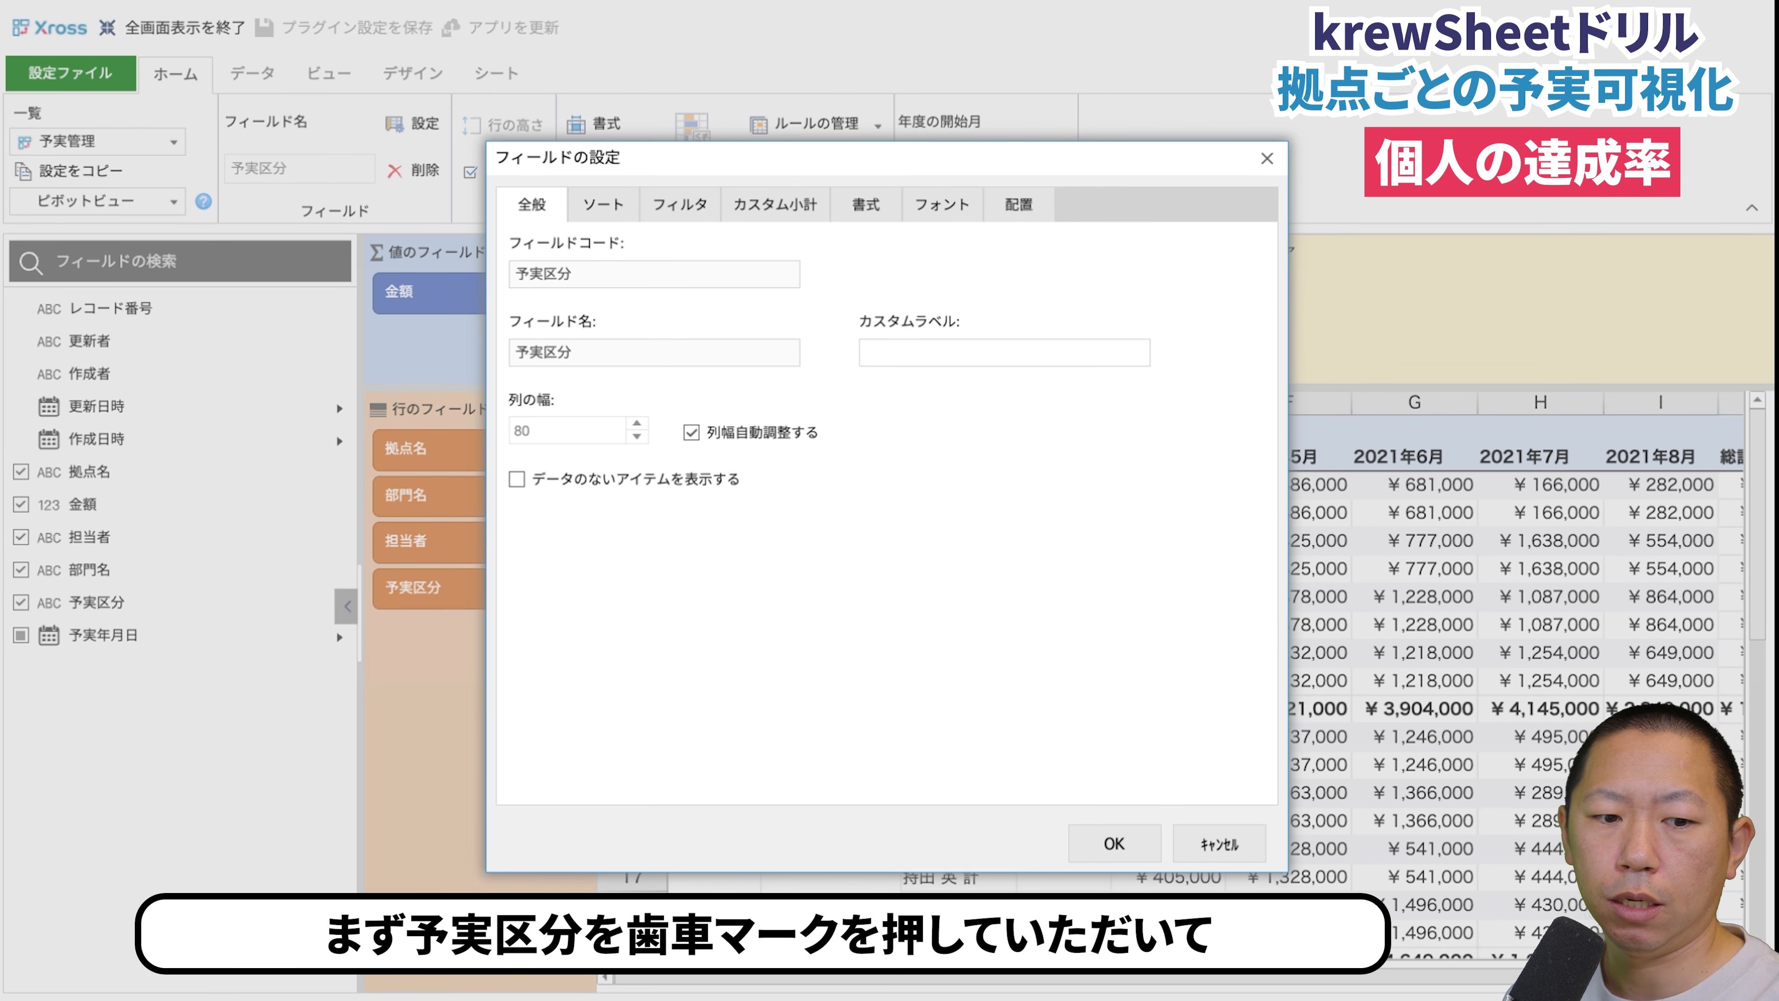
pyautogui.click(781, 207)
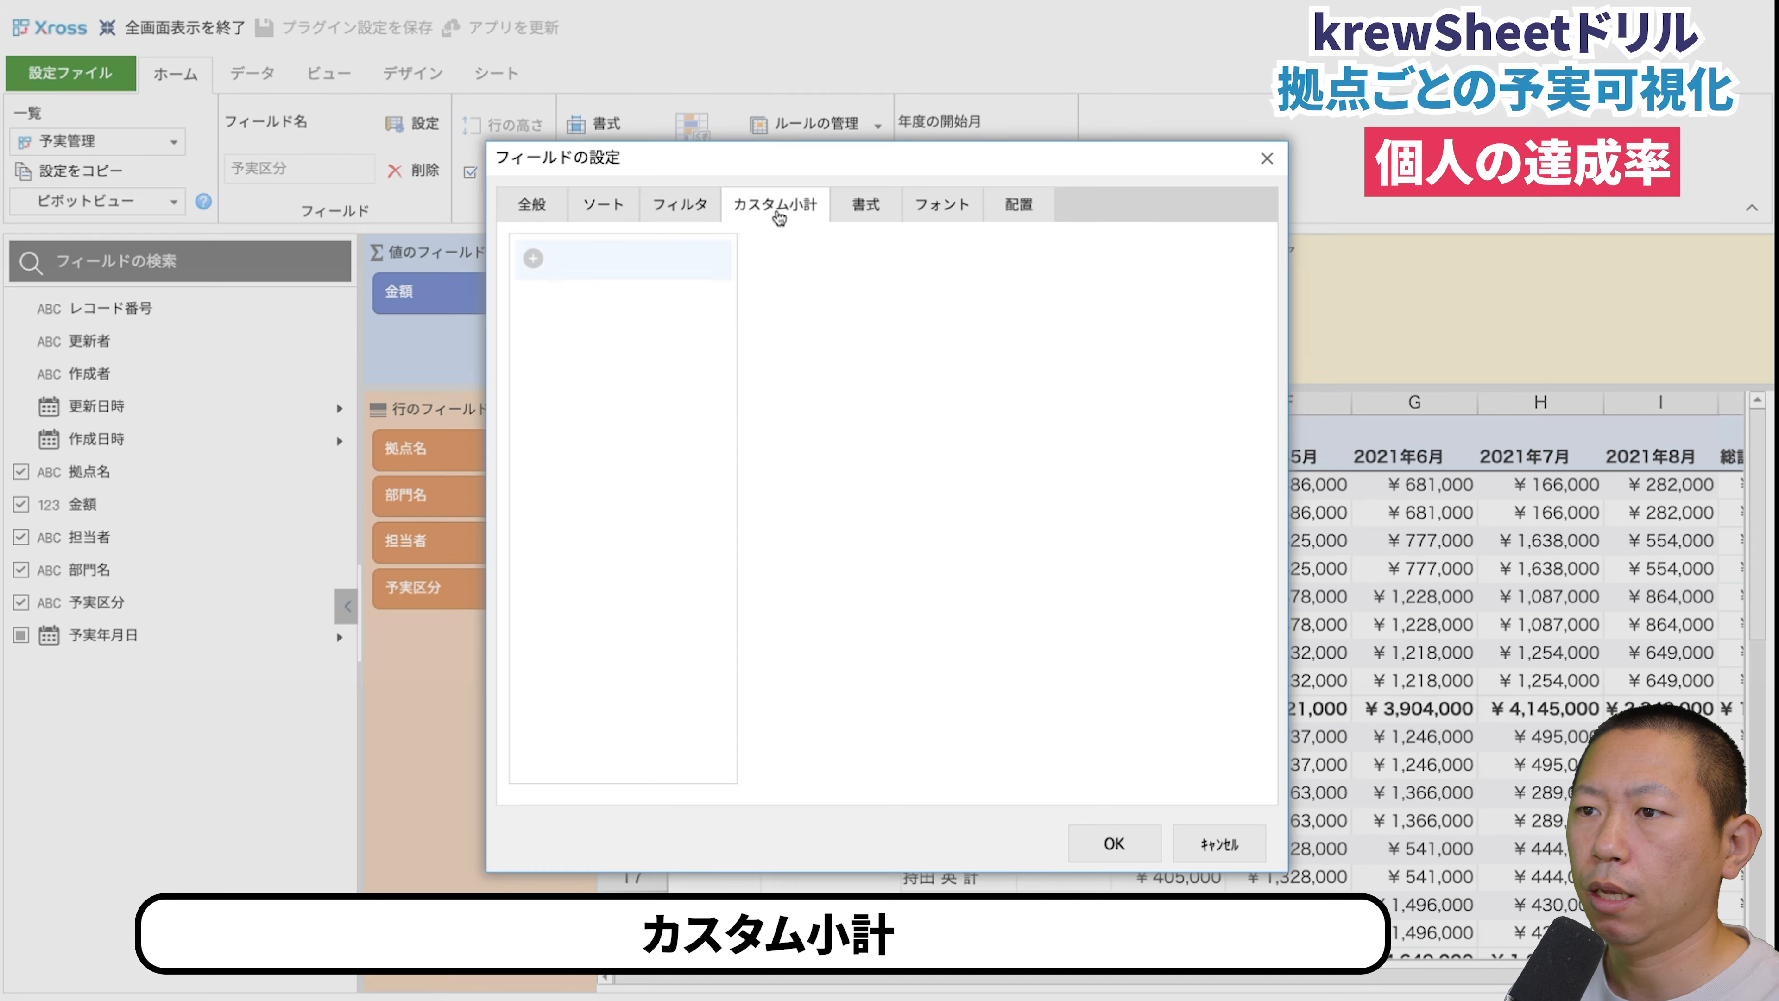
pyautogui.click(532, 258)
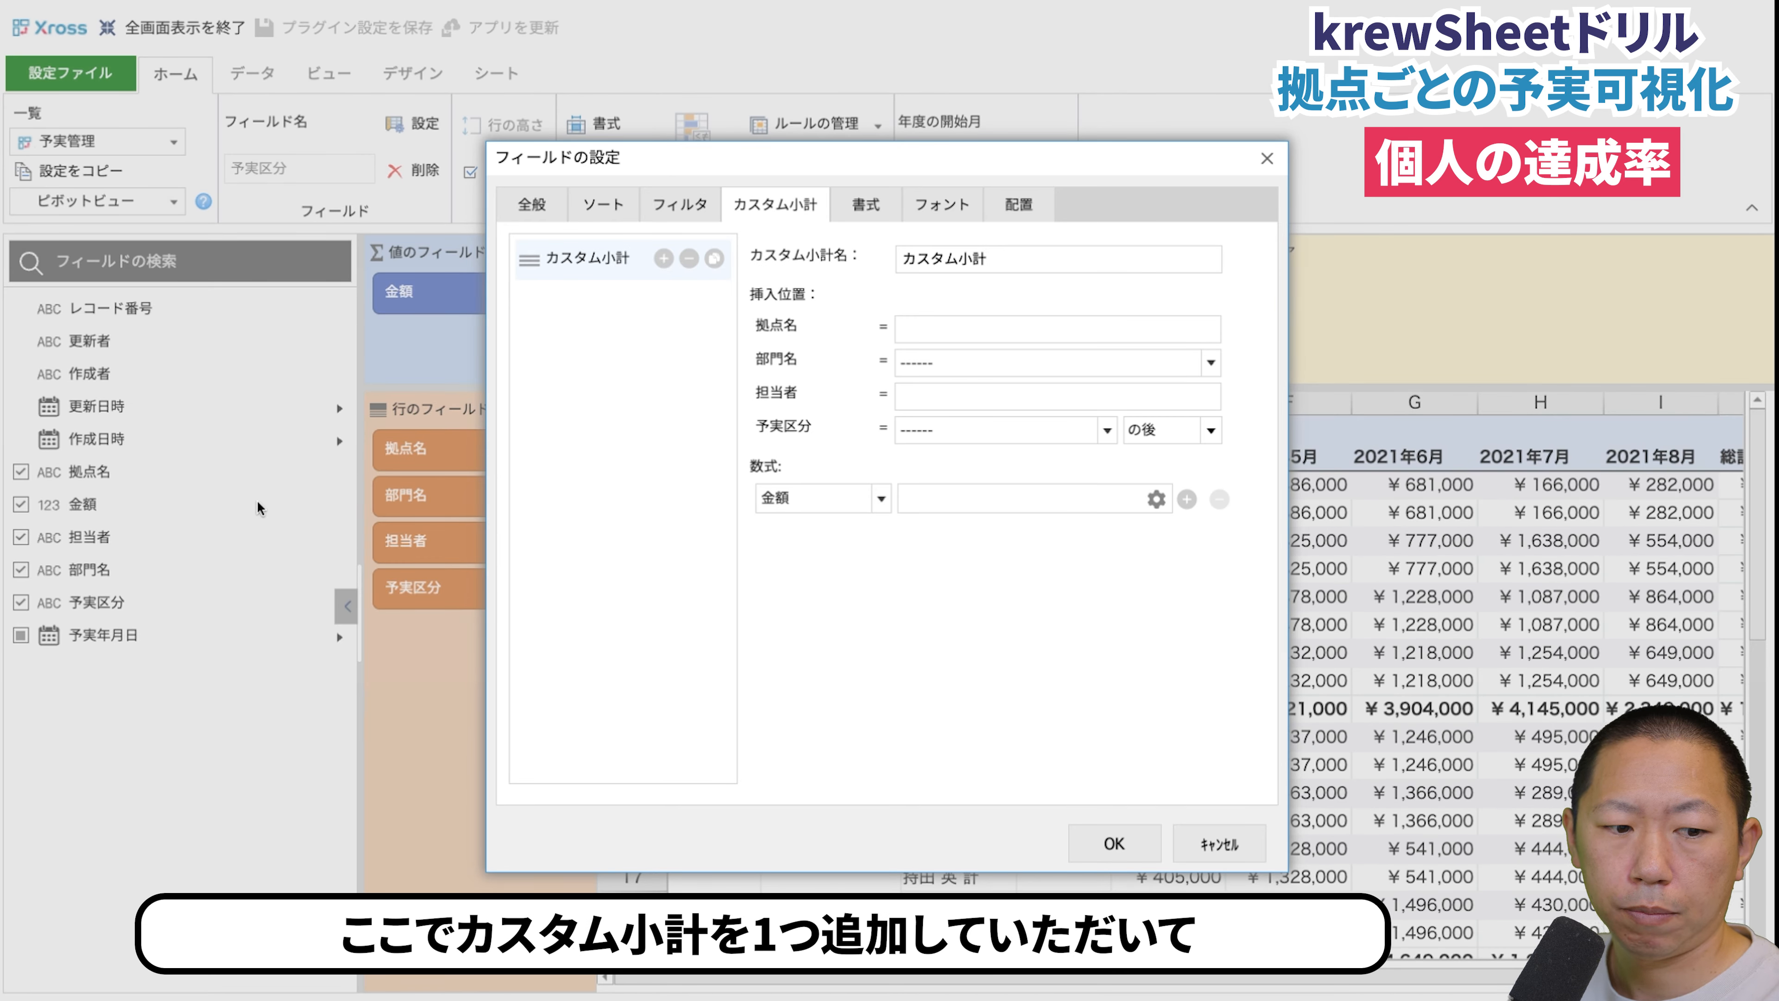
pyautogui.doubleClick(942, 259)
pyautogui.write('達成率')
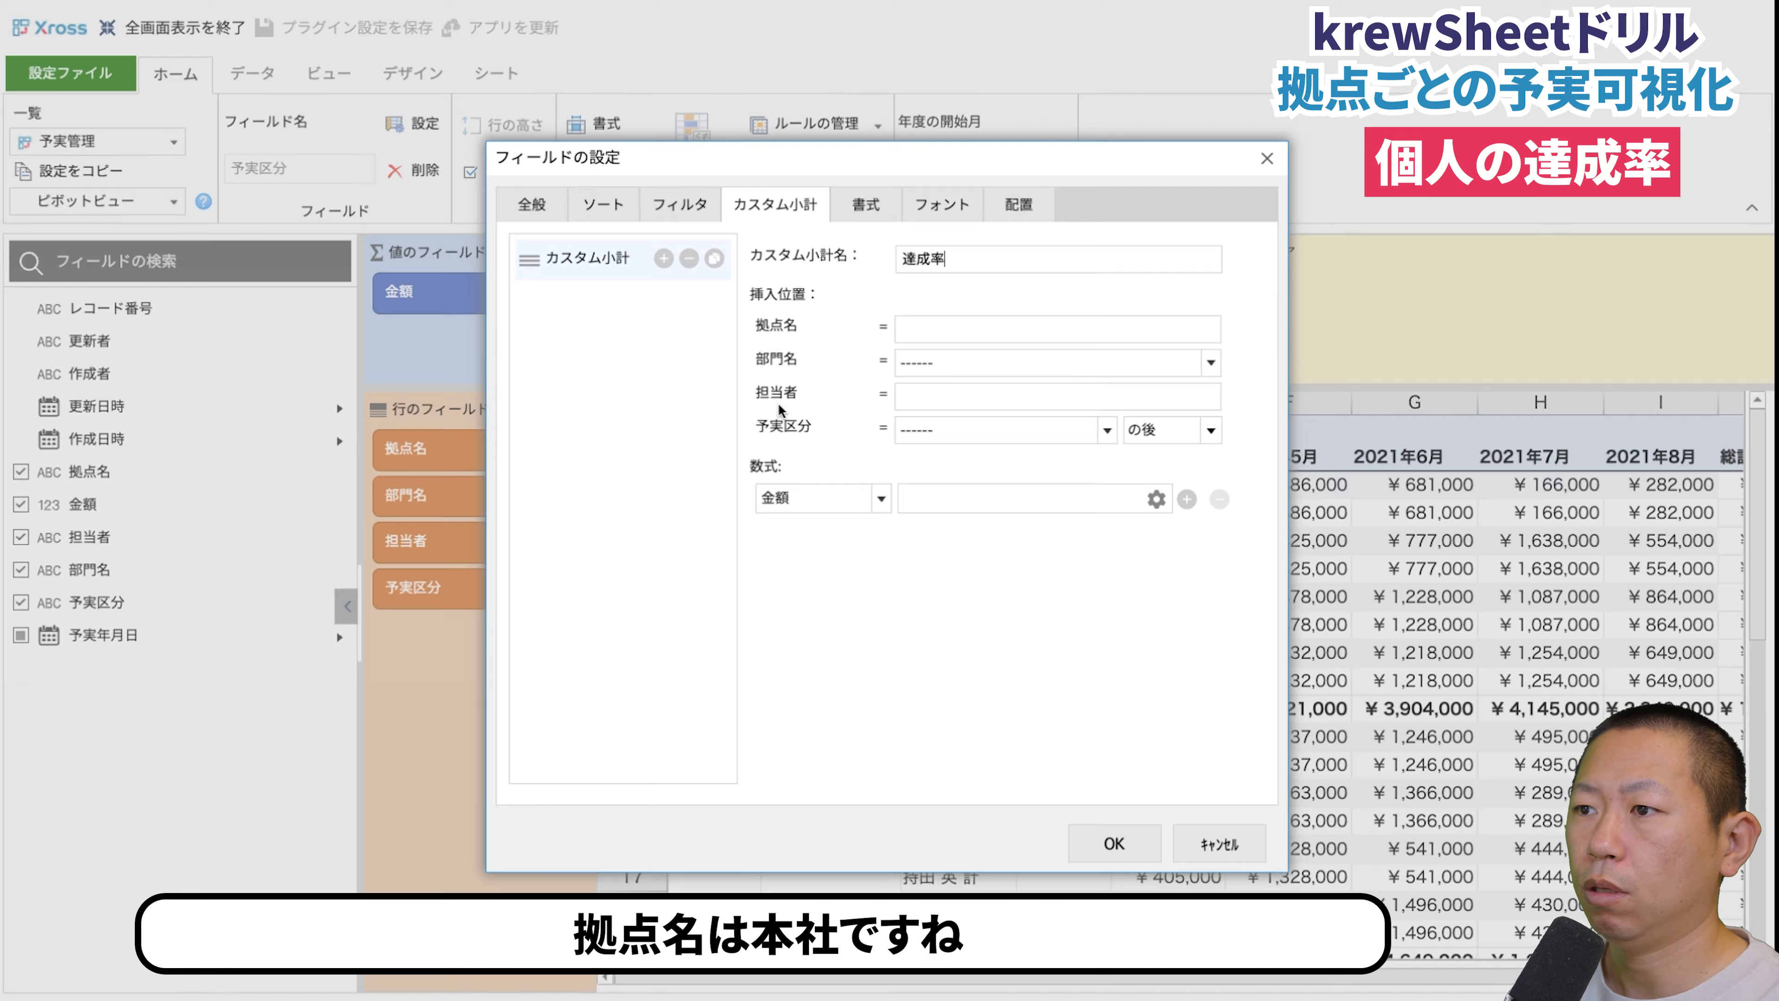
# - Set the insert position of the 達成率 subtotal to 拠点名 本社 and 部門名 第1営業部
pyautogui.click(1038, 329)
pyautogui.write('h')
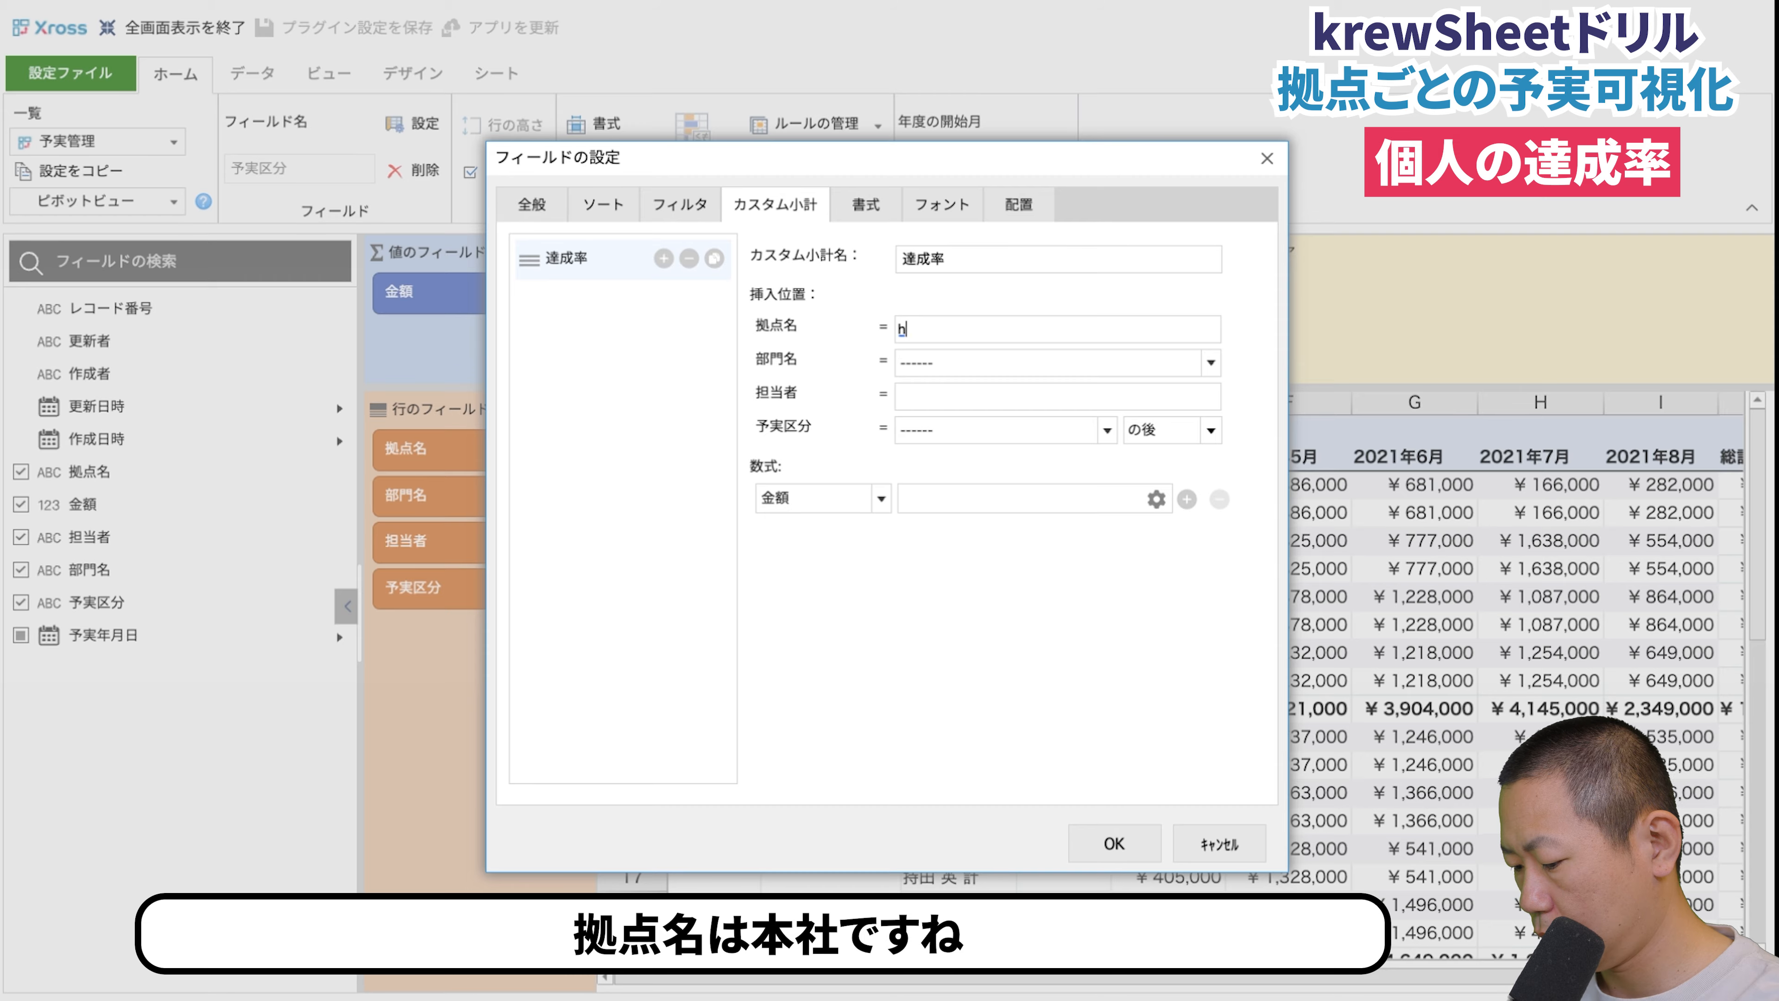
pyautogui.write('本社')
pyautogui.click(1006, 361)
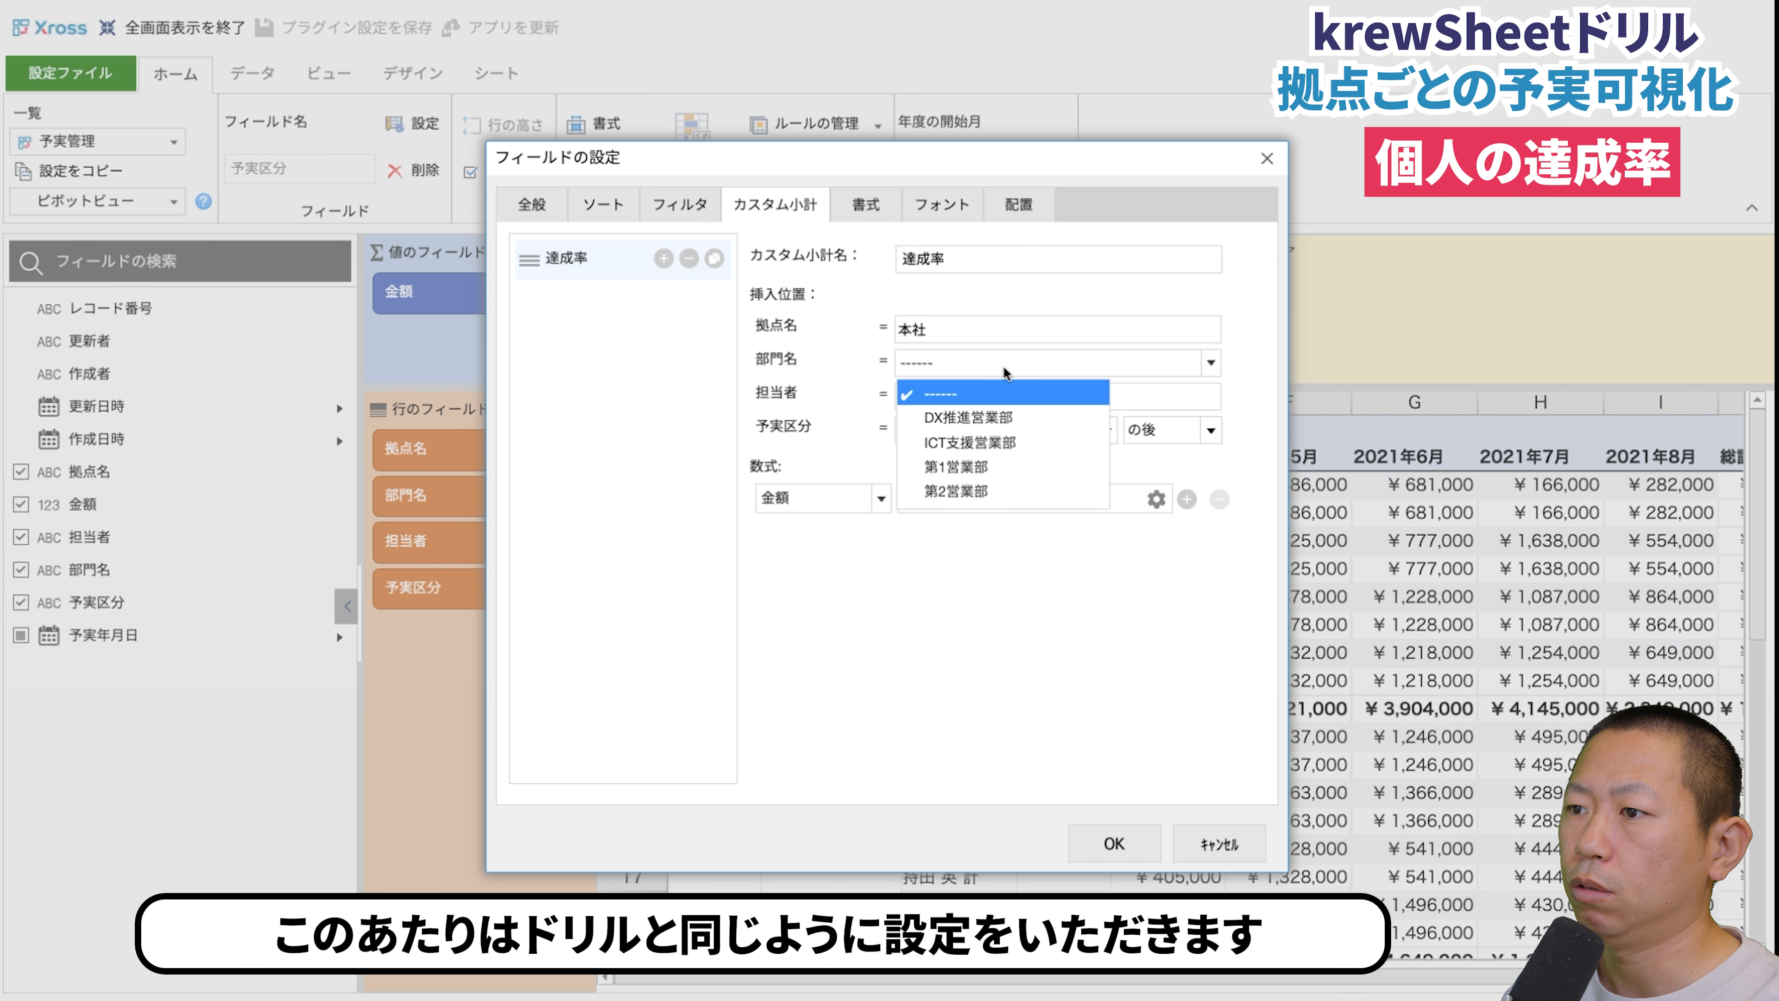
pyautogui.click(991, 468)
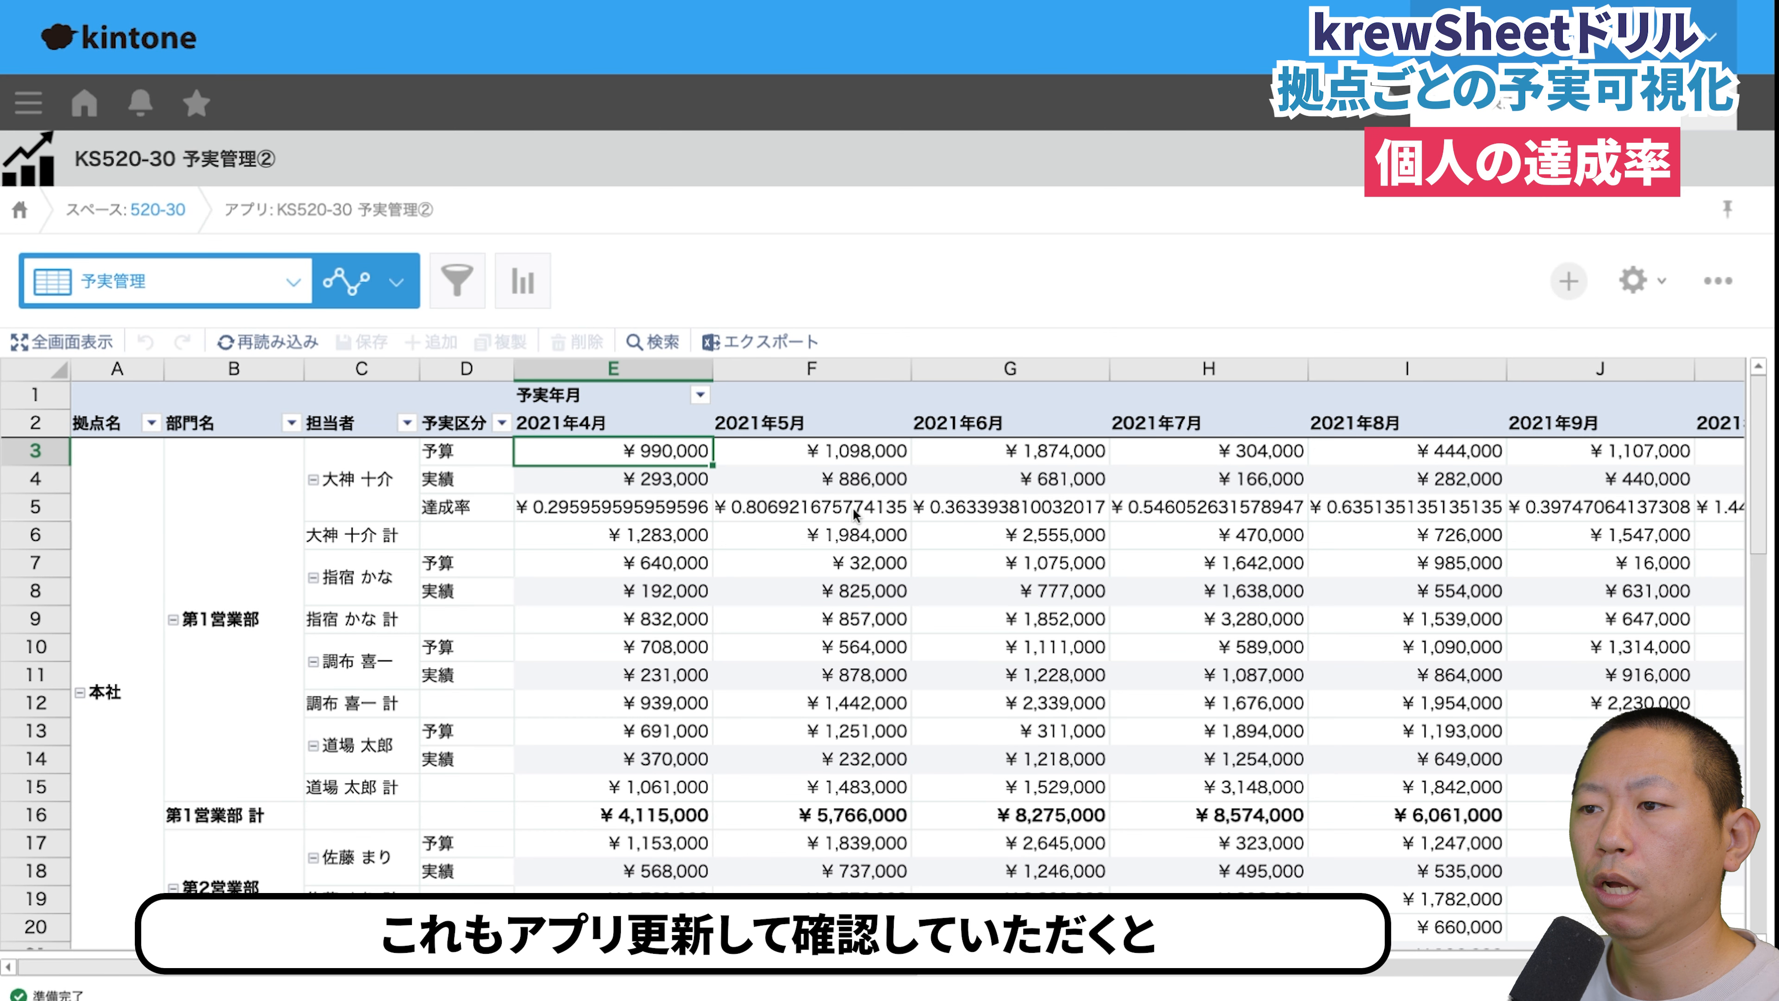
# - Return to the app's krewSheet plug-in settings and show them in full screen
pyautogui.click(1635, 284)
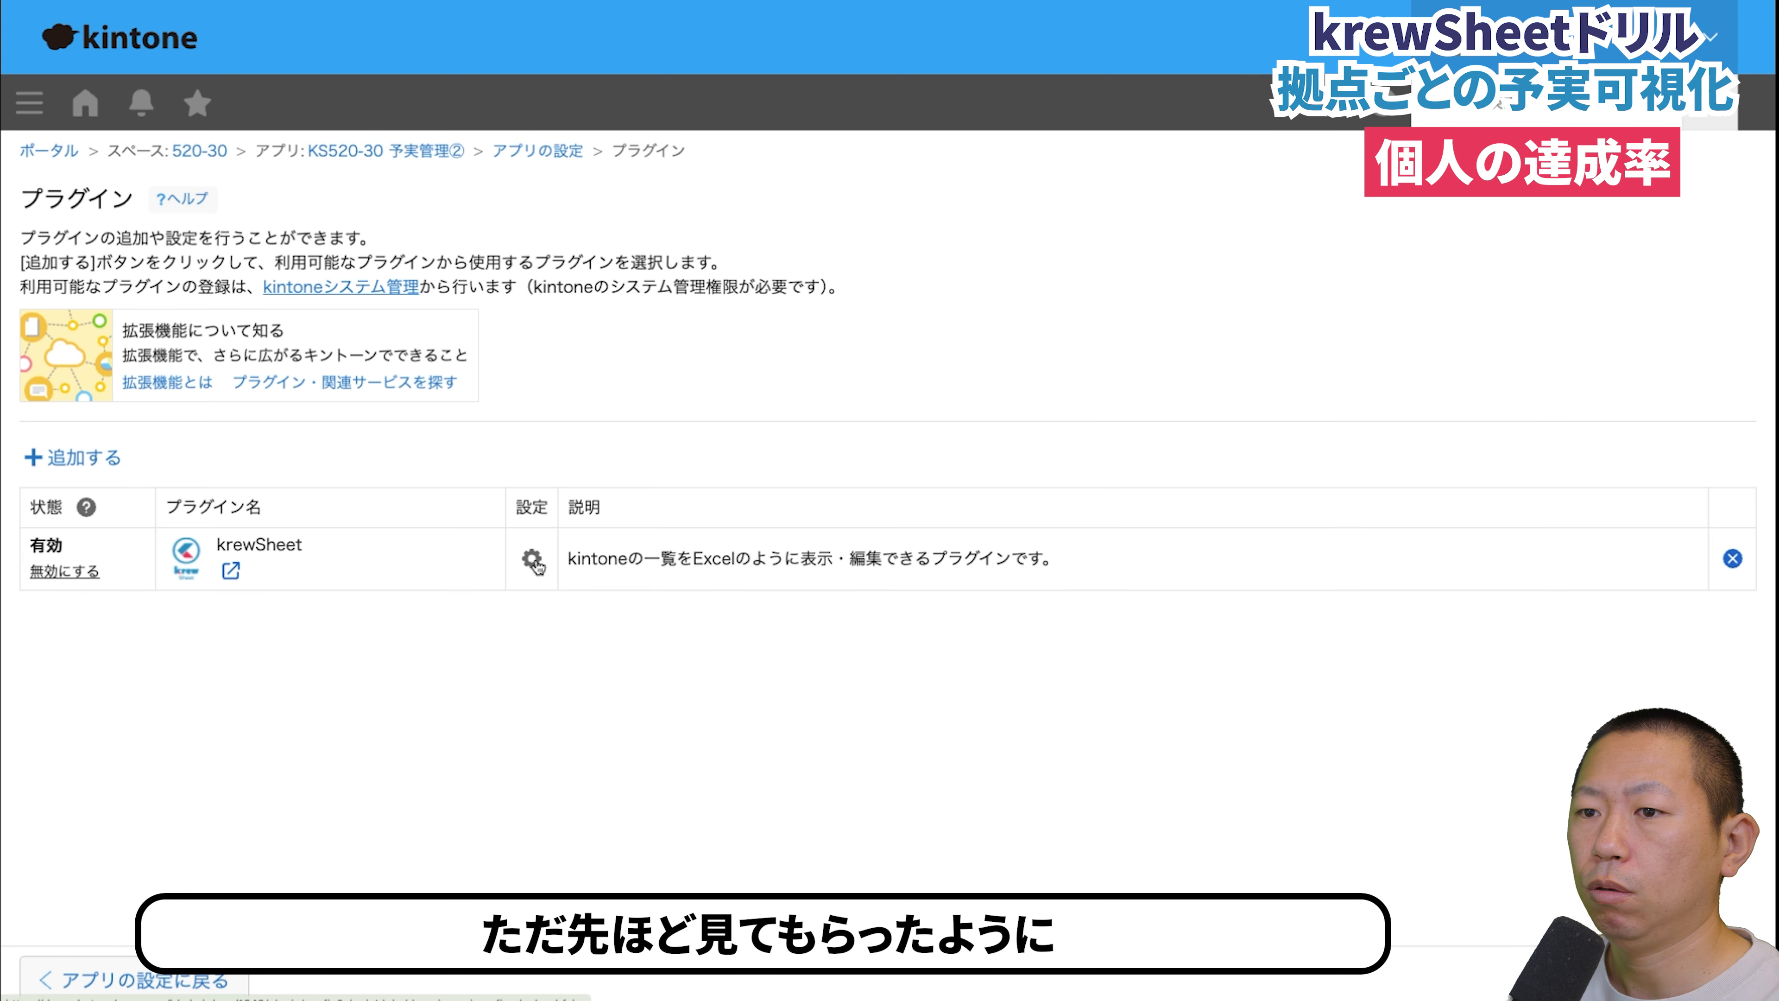
pyautogui.click(532, 561)
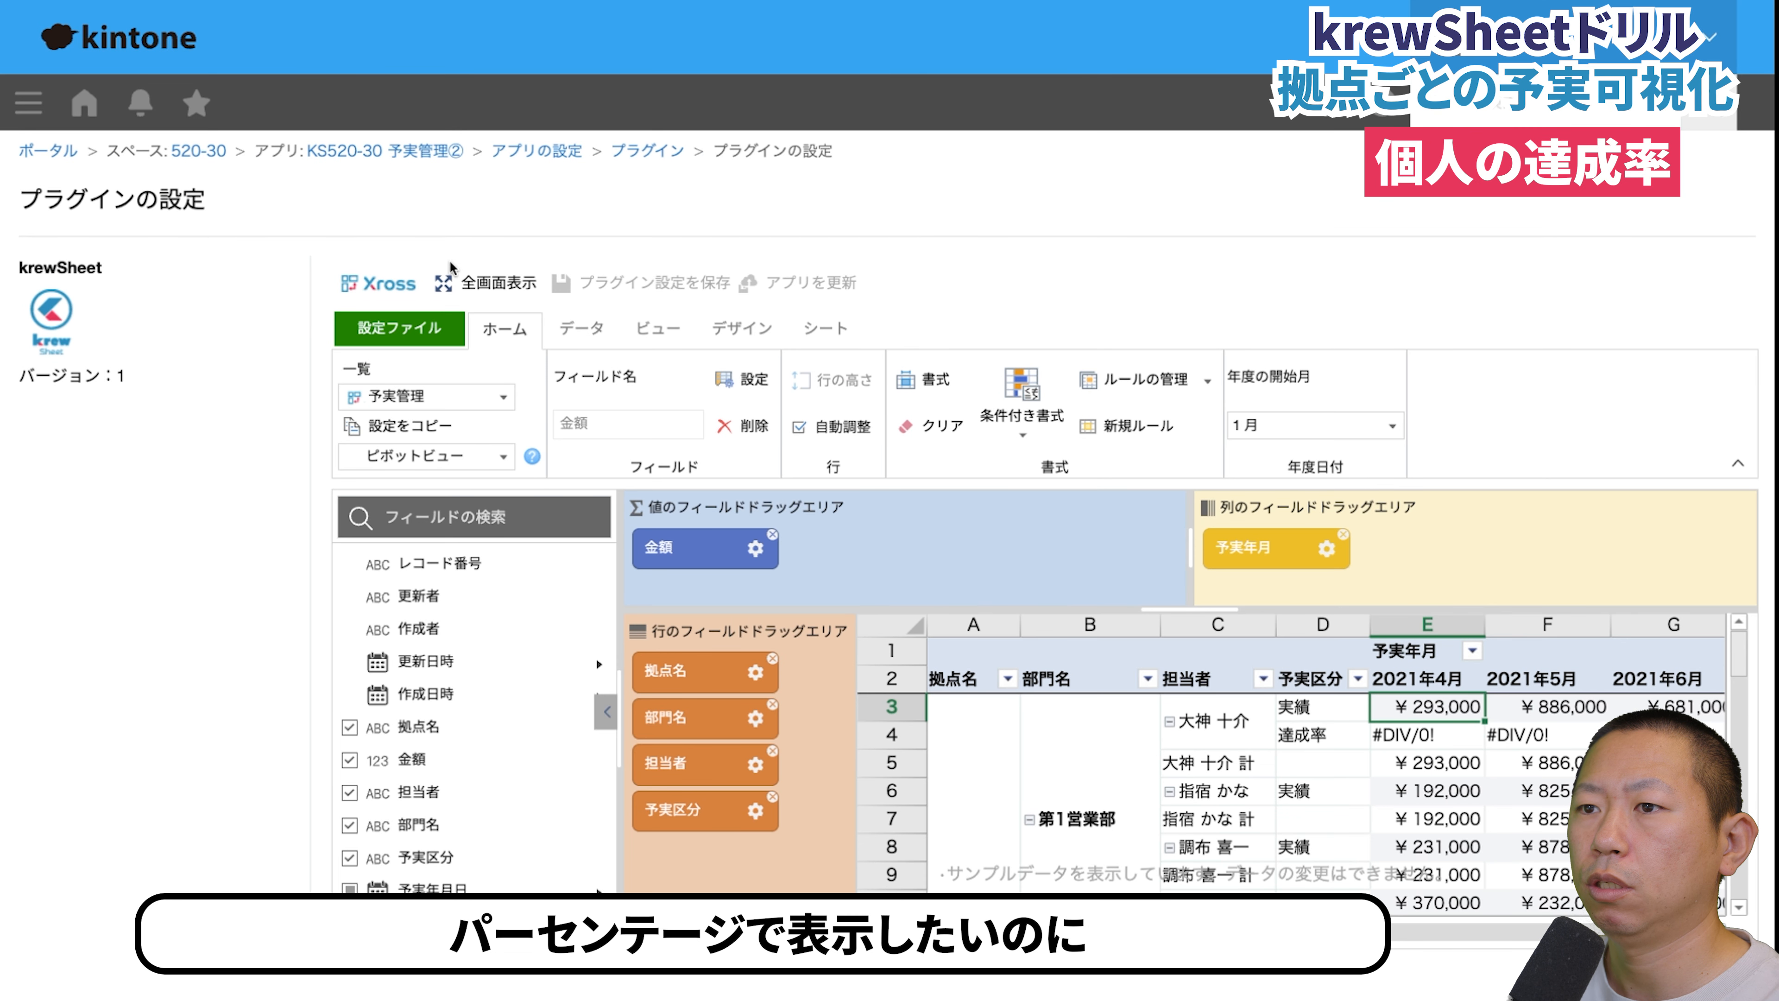
pyautogui.click(514, 285)
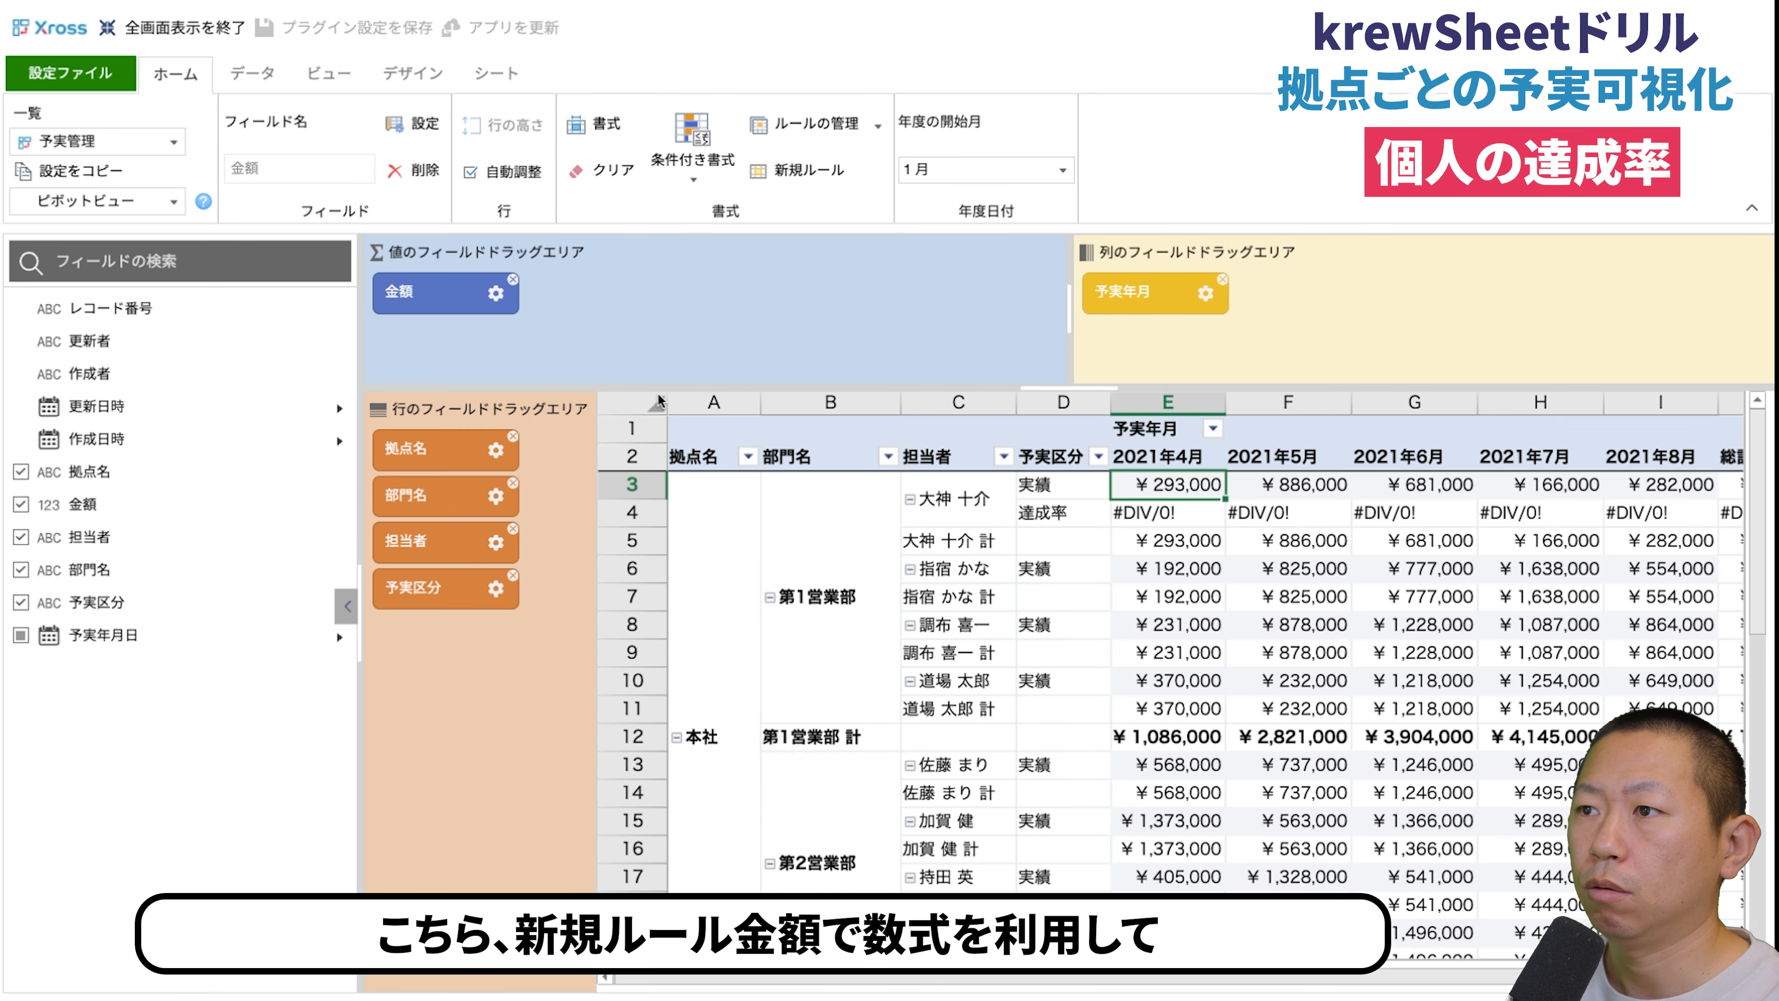
# - Create a new formula-based format rule for 金額 with the condition 予実区分="達成率"
pyautogui.click(807, 175)
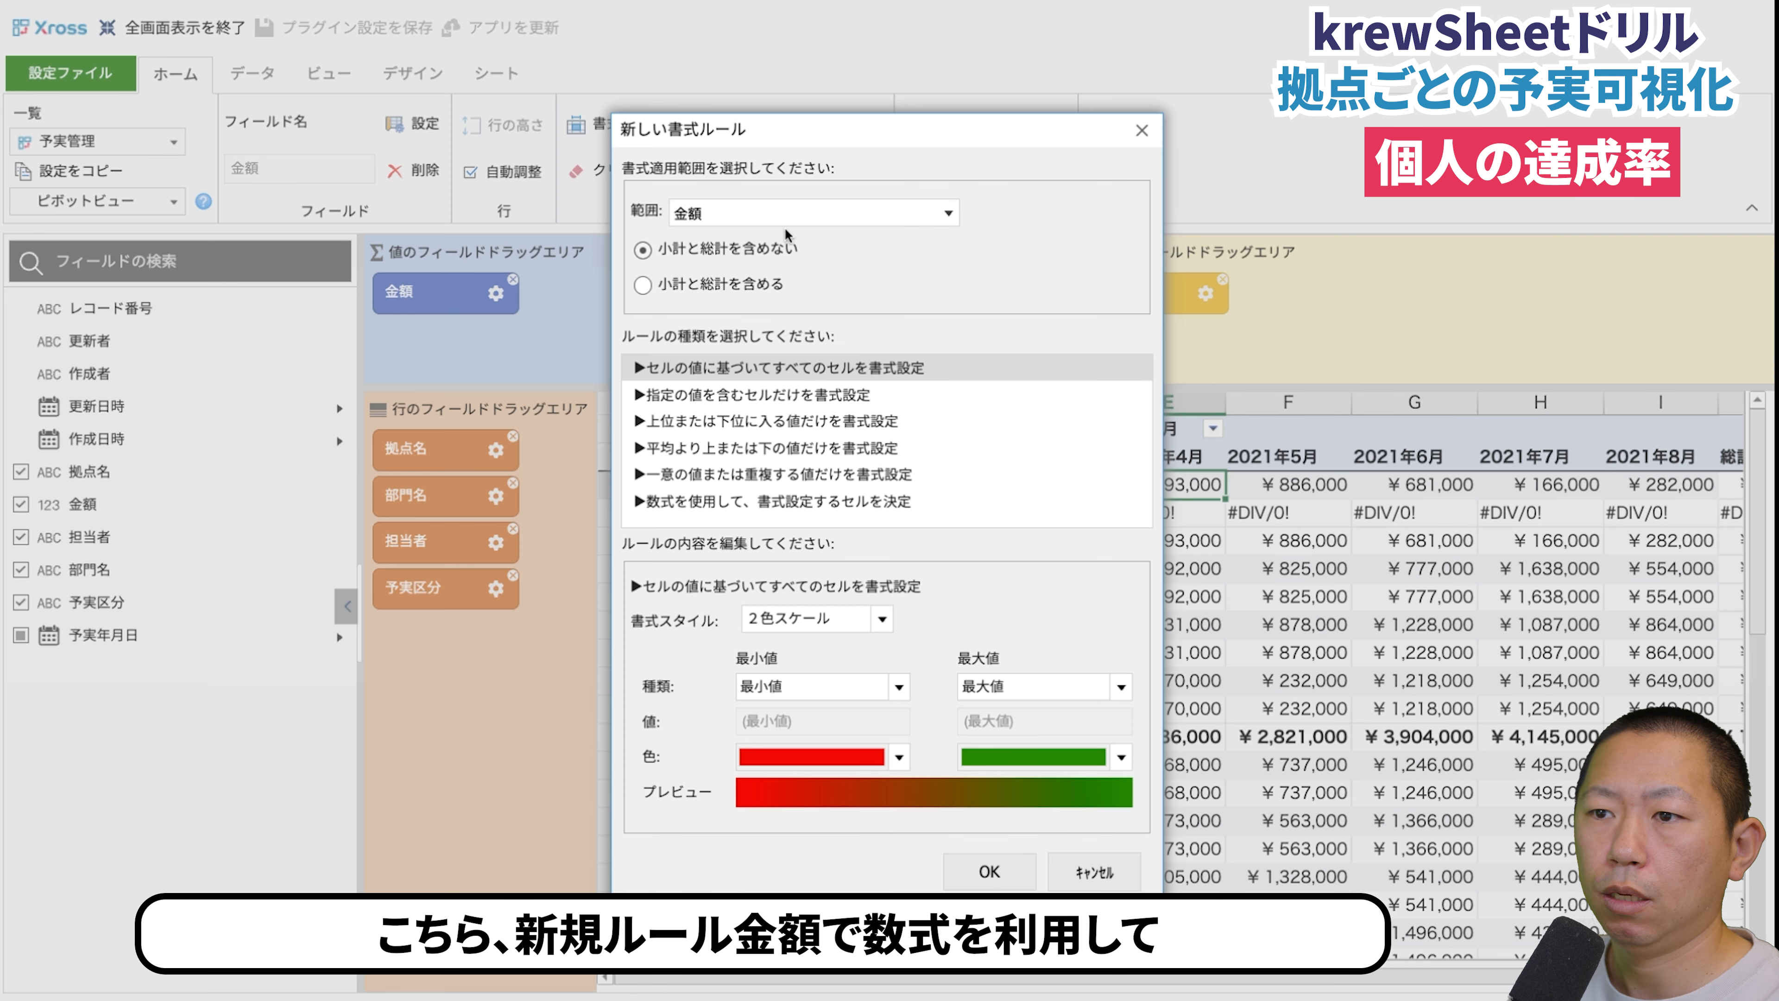
pyautogui.click(757, 502)
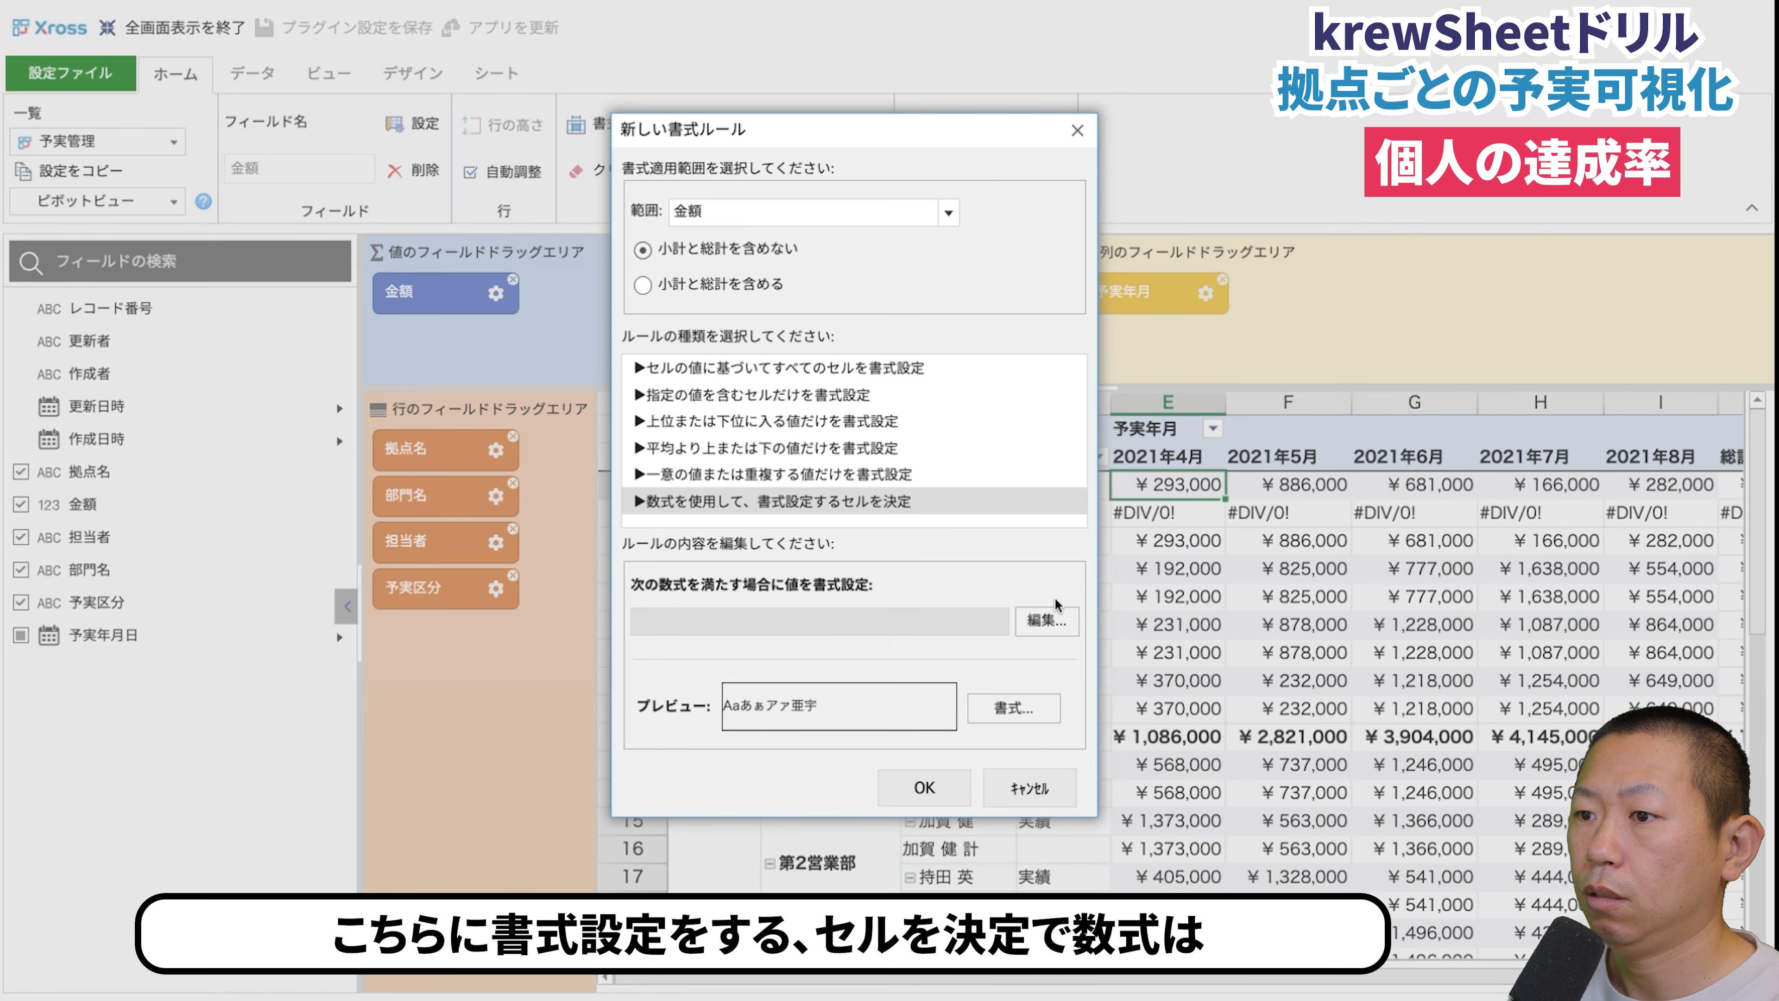
pyautogui.click(1022, 620)
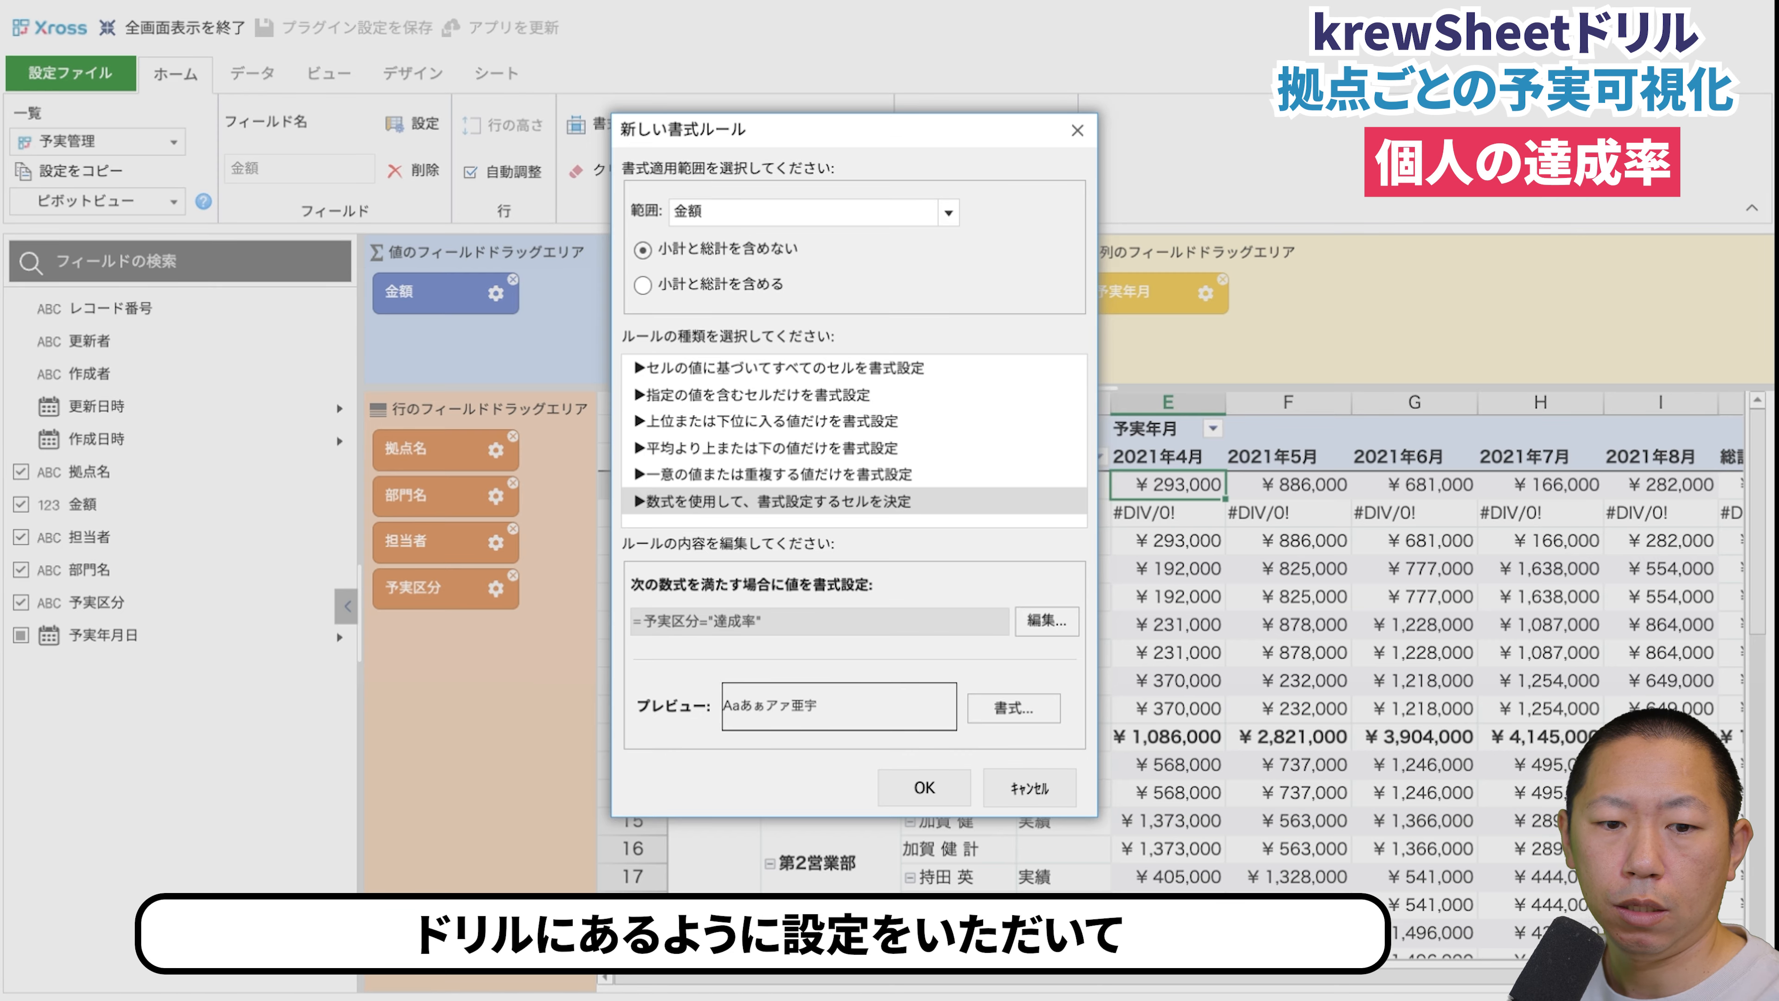
# - Set the rule's number format to パーセンテージ with 2 decimal places and accept the rule
pyautogui.click(1006, 711)
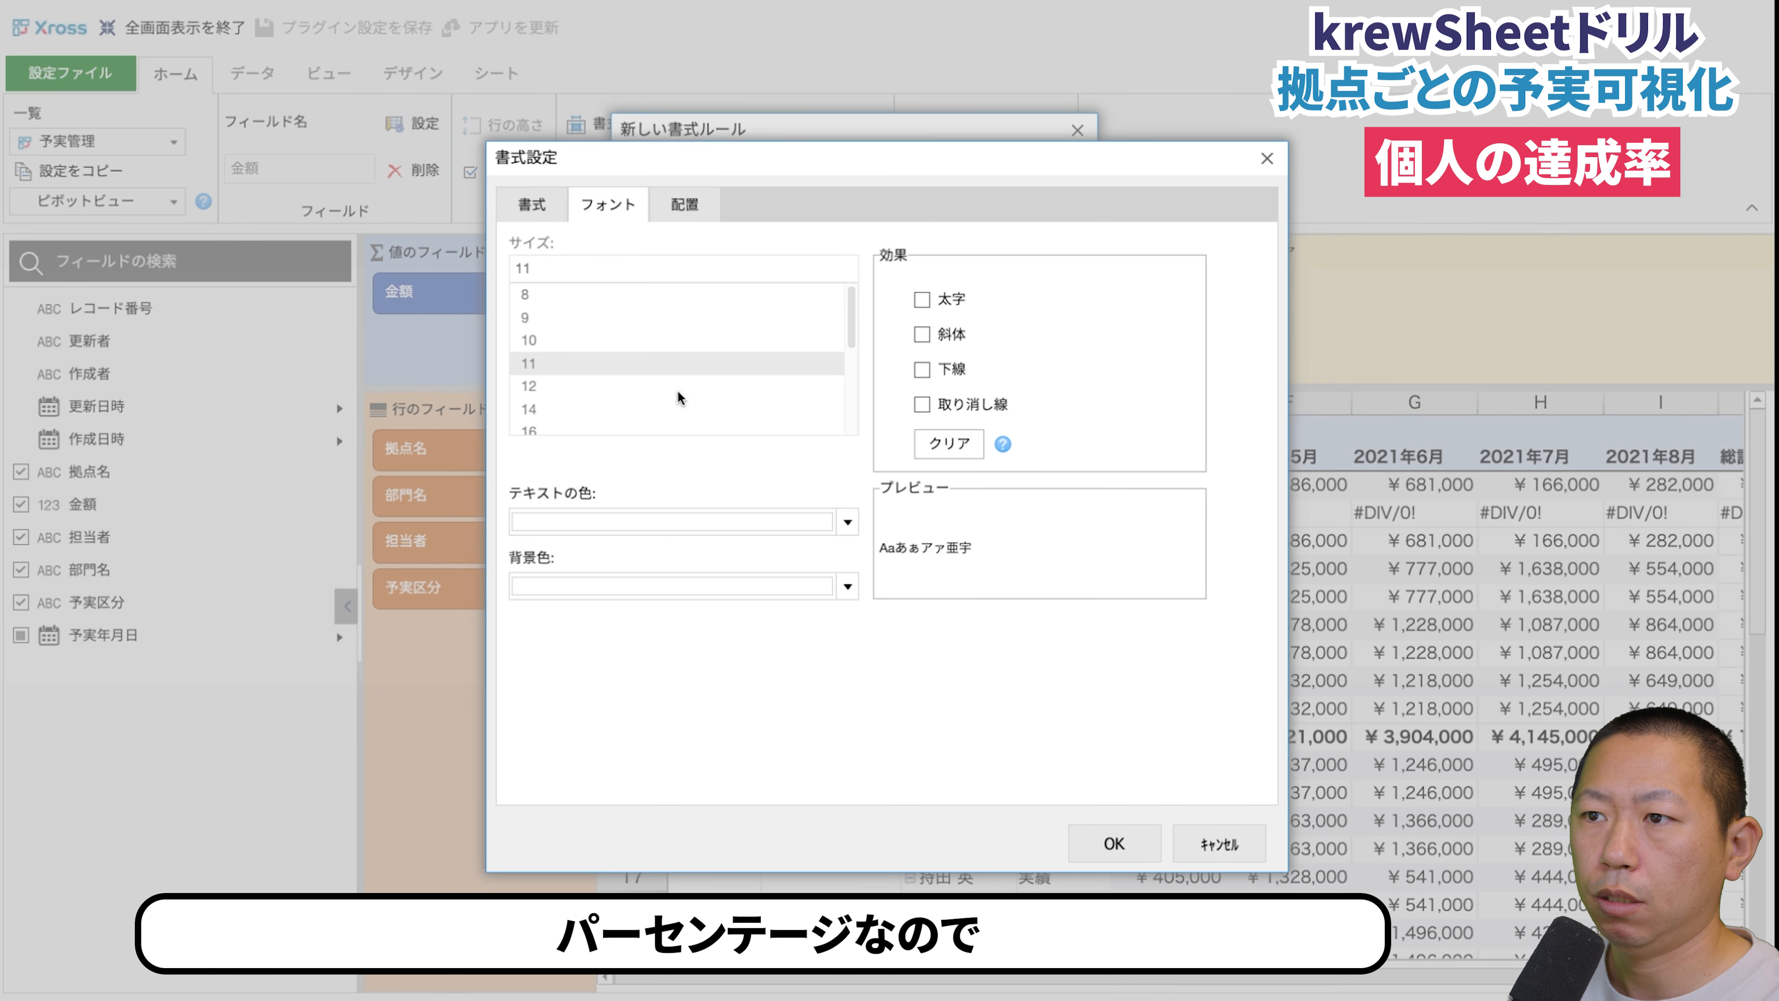
pyautogui.click(552, 210)
pyautogui.click(595, 429)
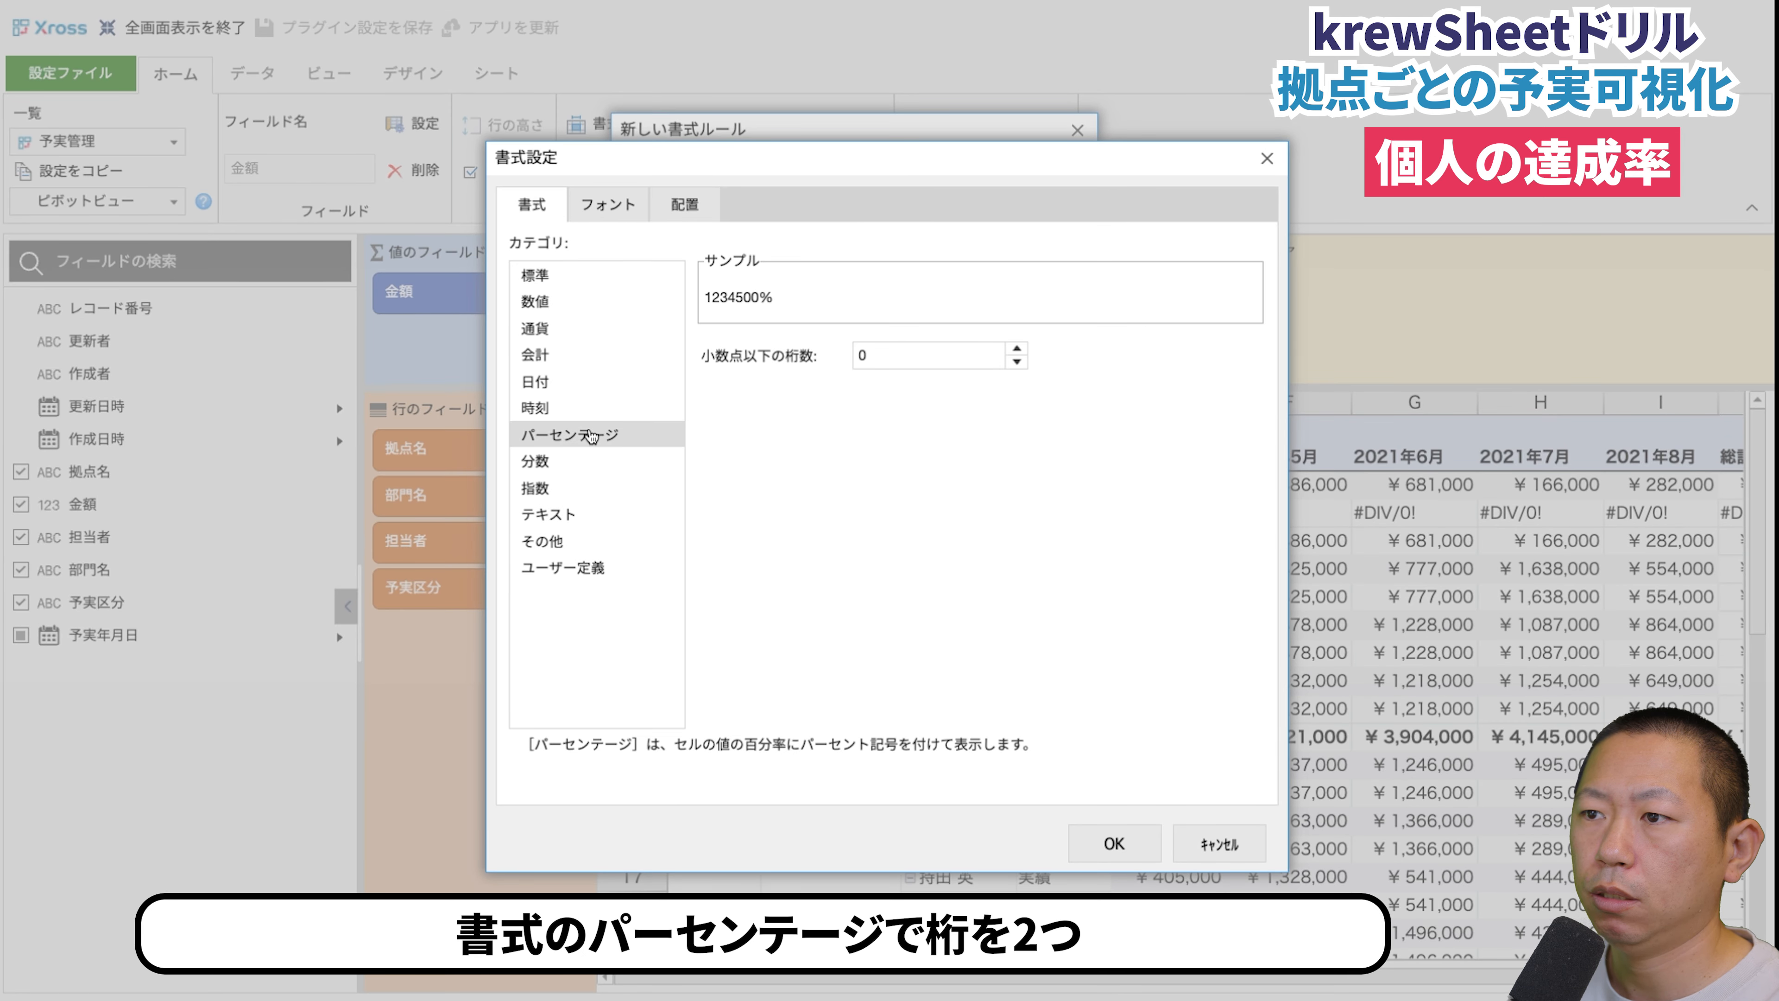
pyautogui.click(1017, 350)
pyautogui.click(1016, 351)
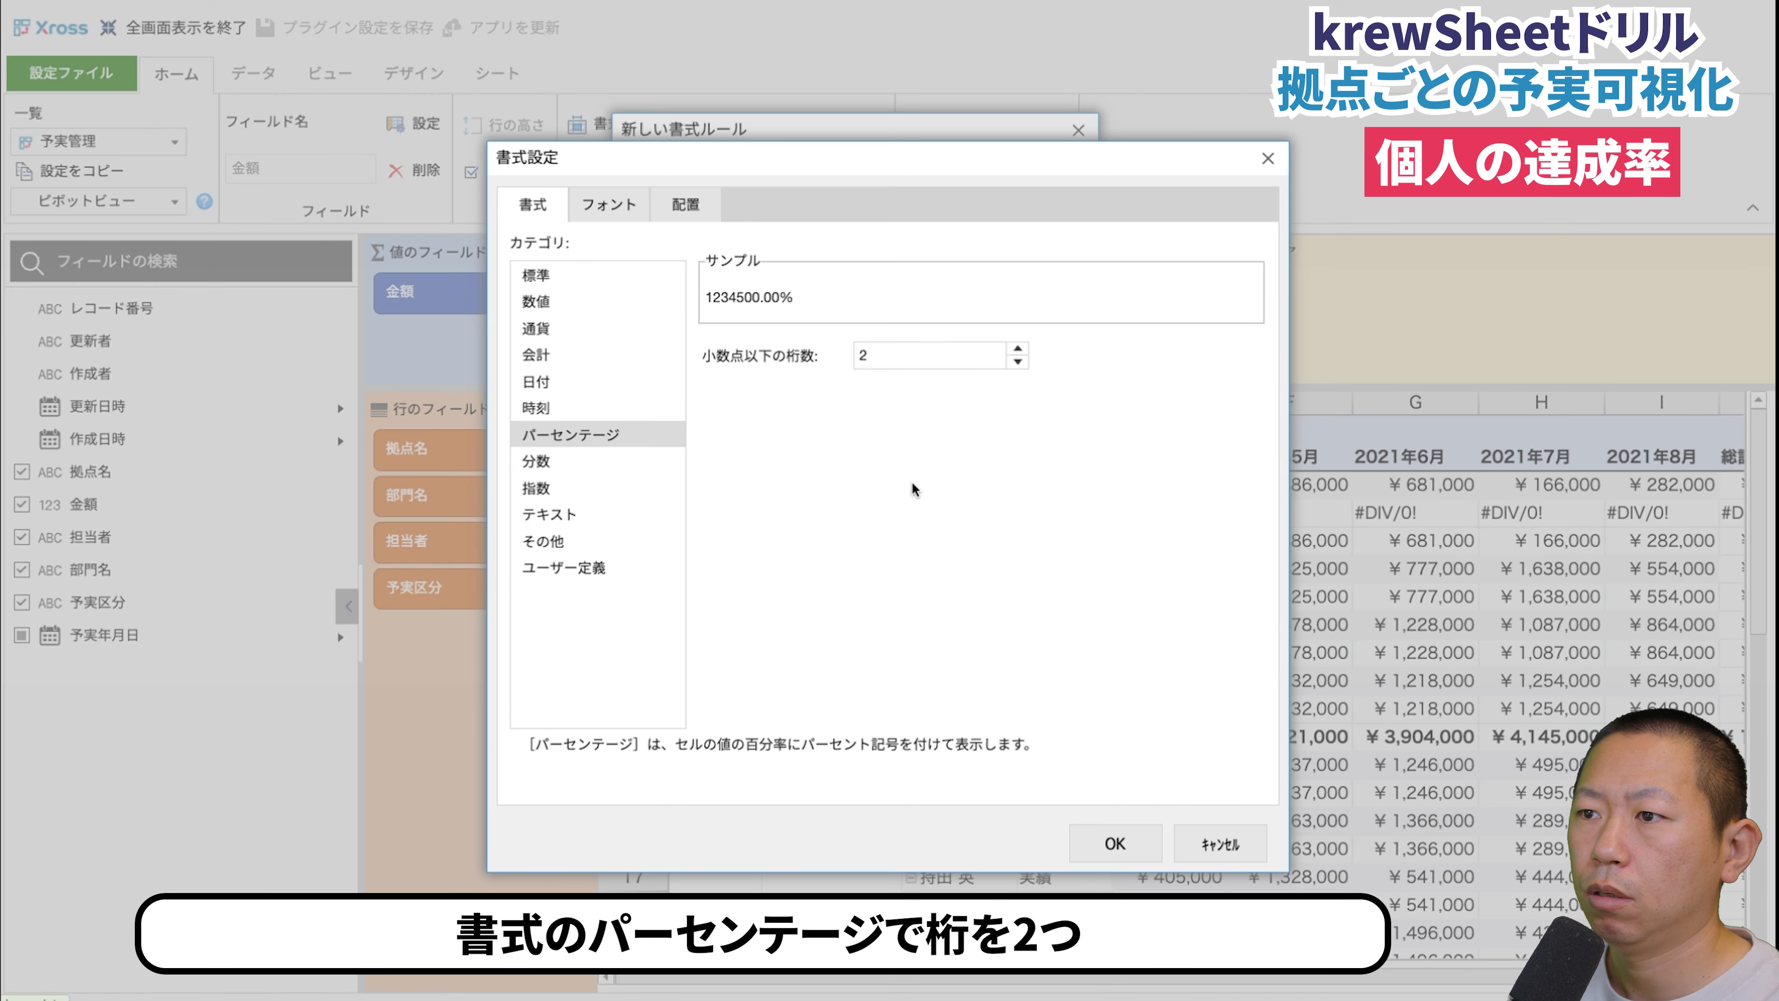
pyautogui.click(1117, 843)
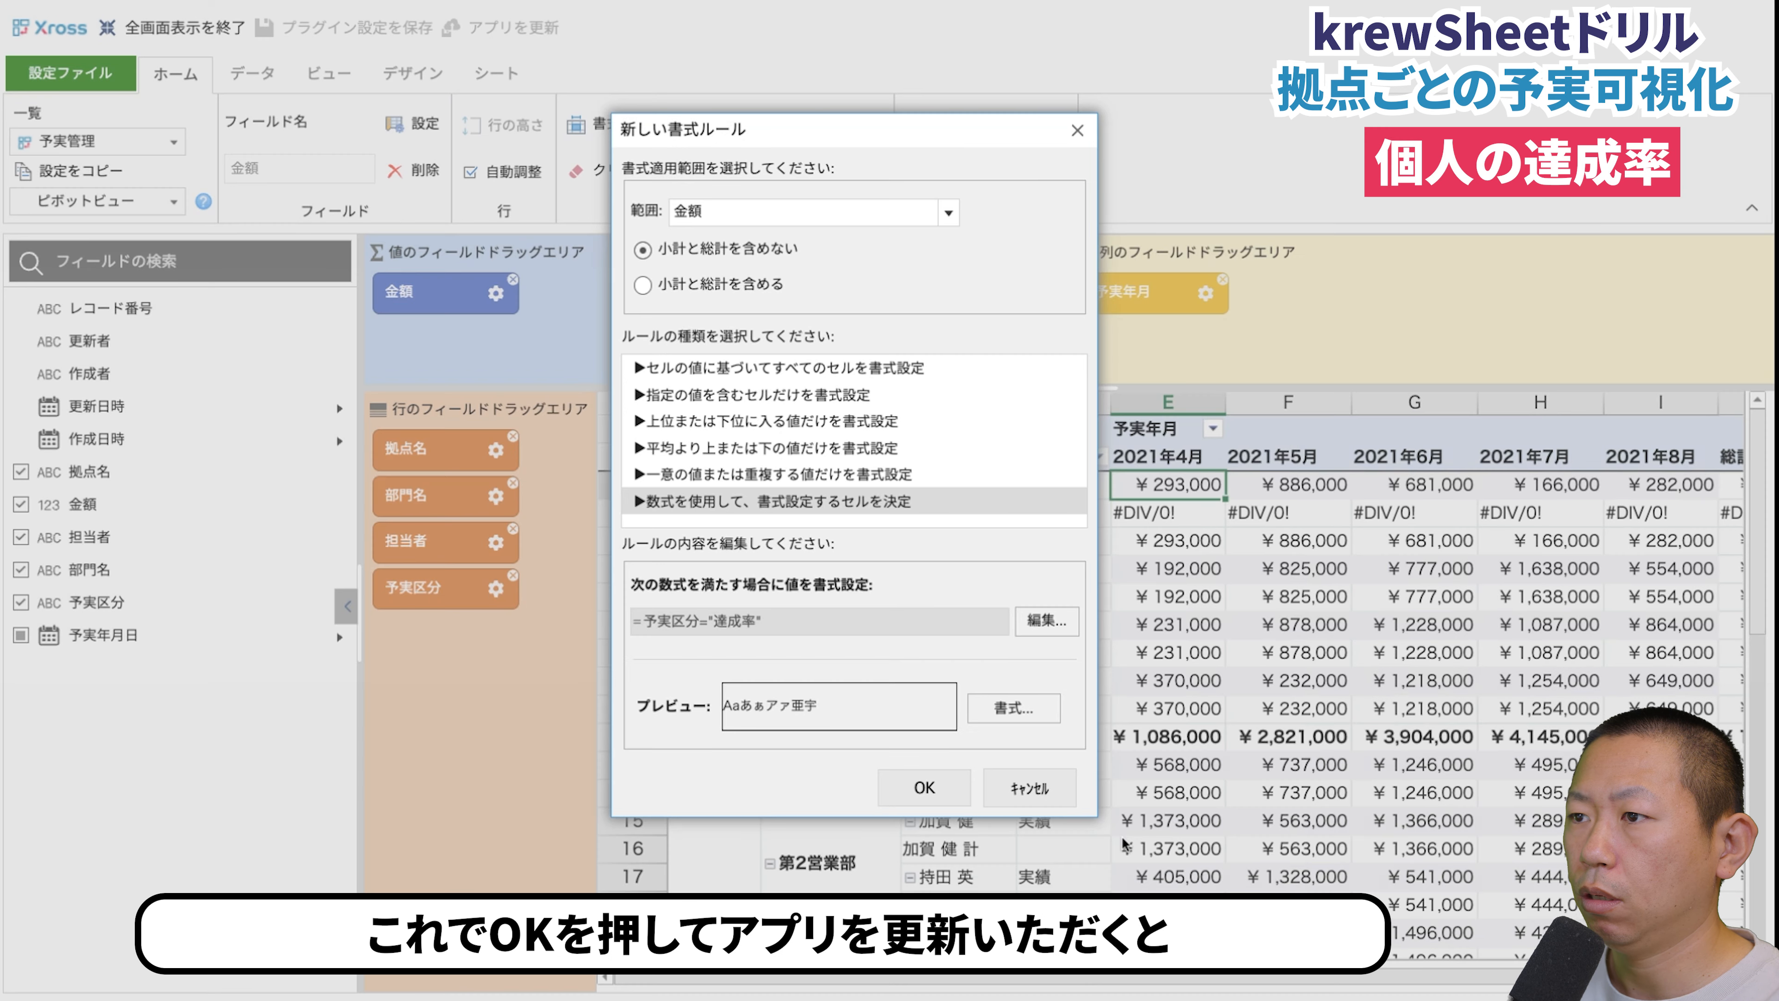
pyautogui.click(923, 790)
# - Update the app to apply the changes to the live environment, and check the 達成率 rows in the 予実管理 view
pyautogui.click(506, 35)
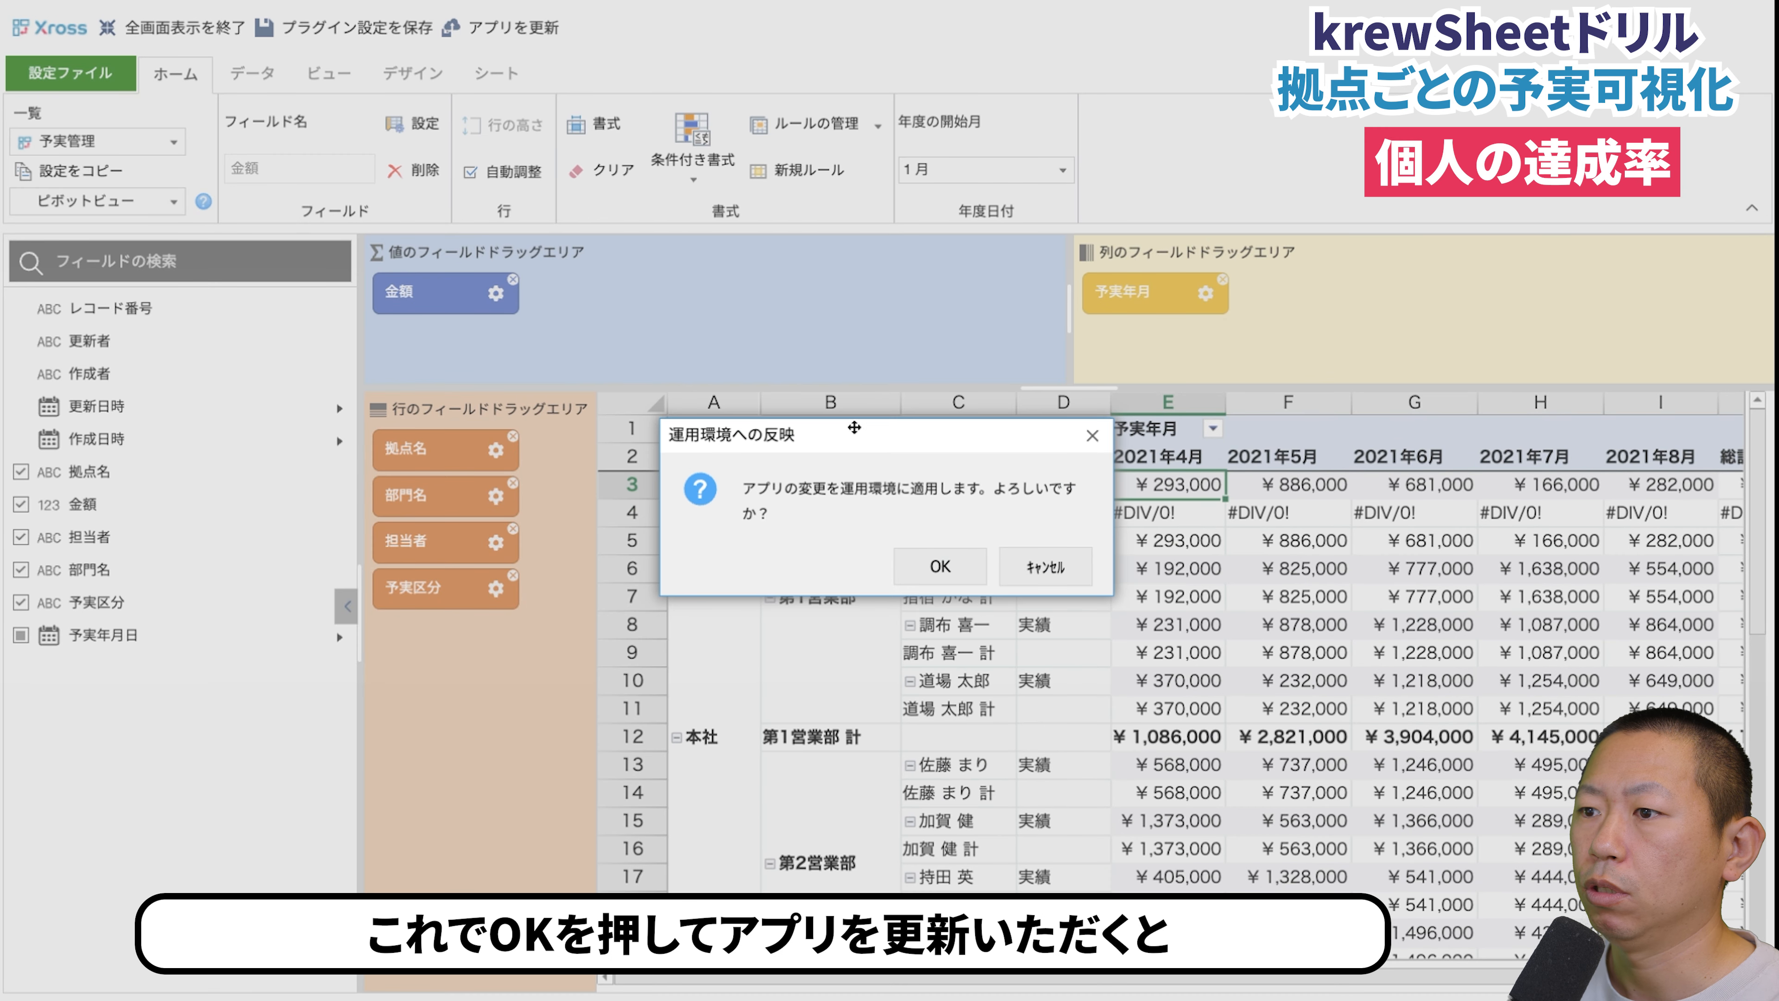
pyautogui.click(933, 566)
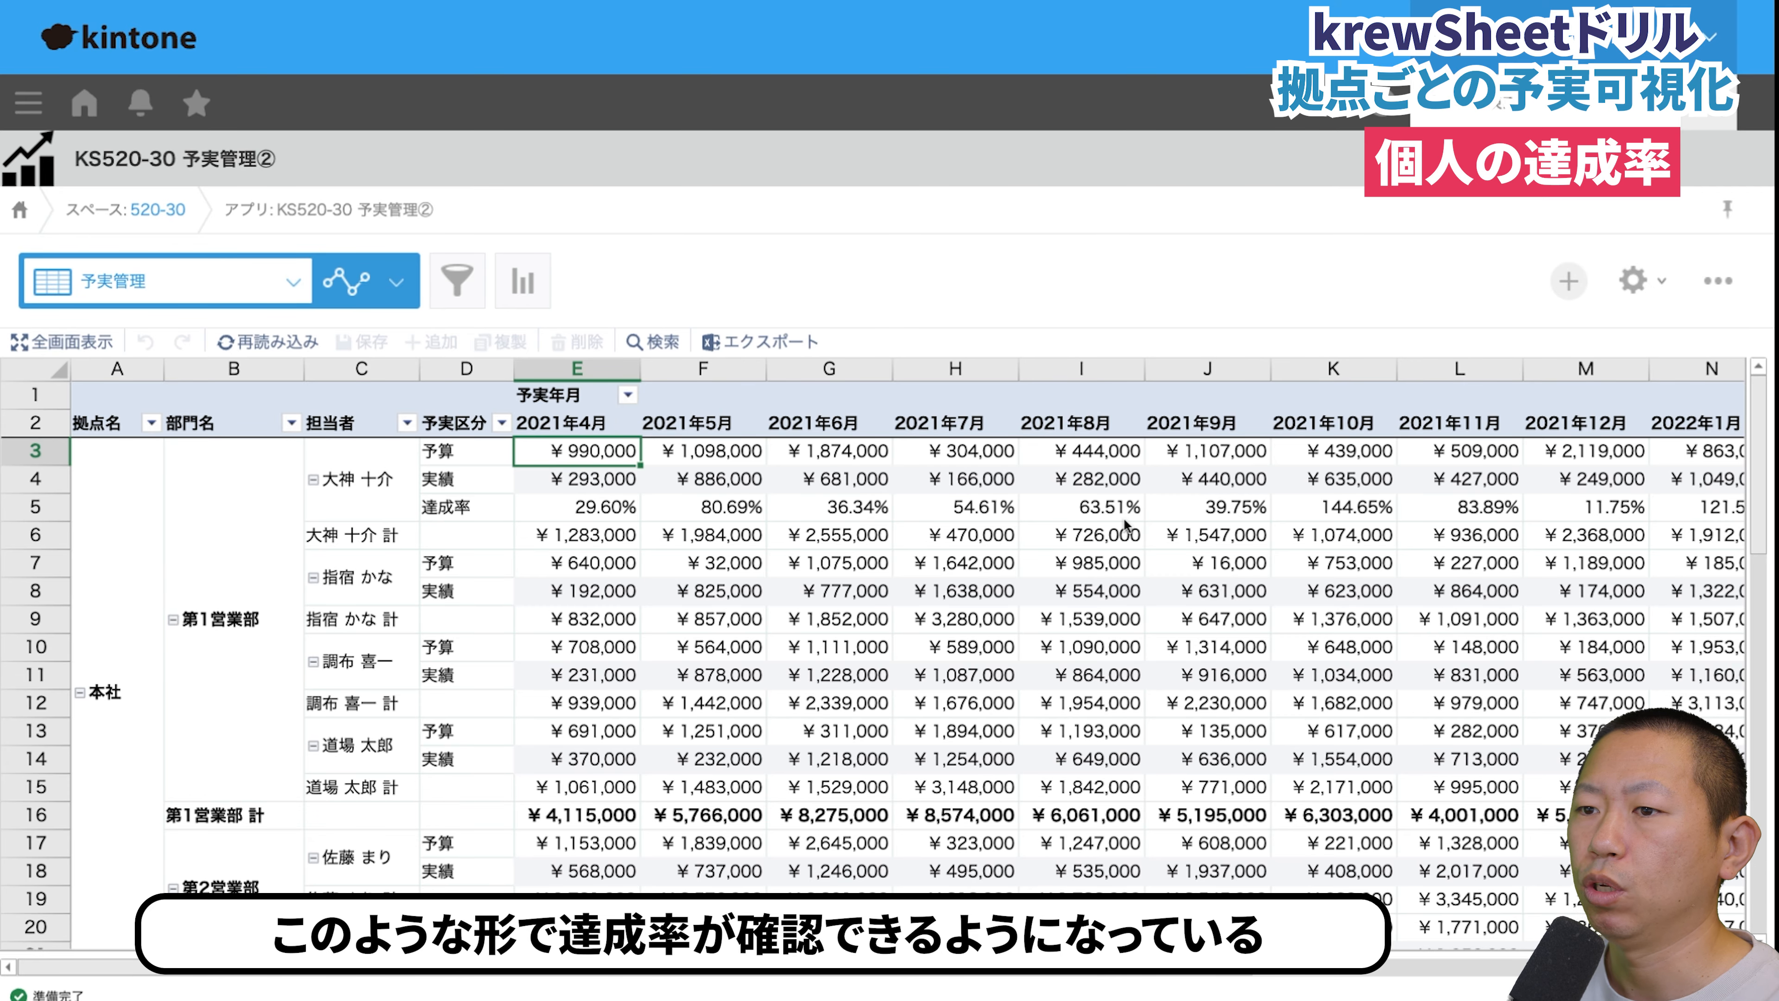
pyautogui.scroll(-5, 870, 641)
pyautogui.scroll(5, 869, 641)
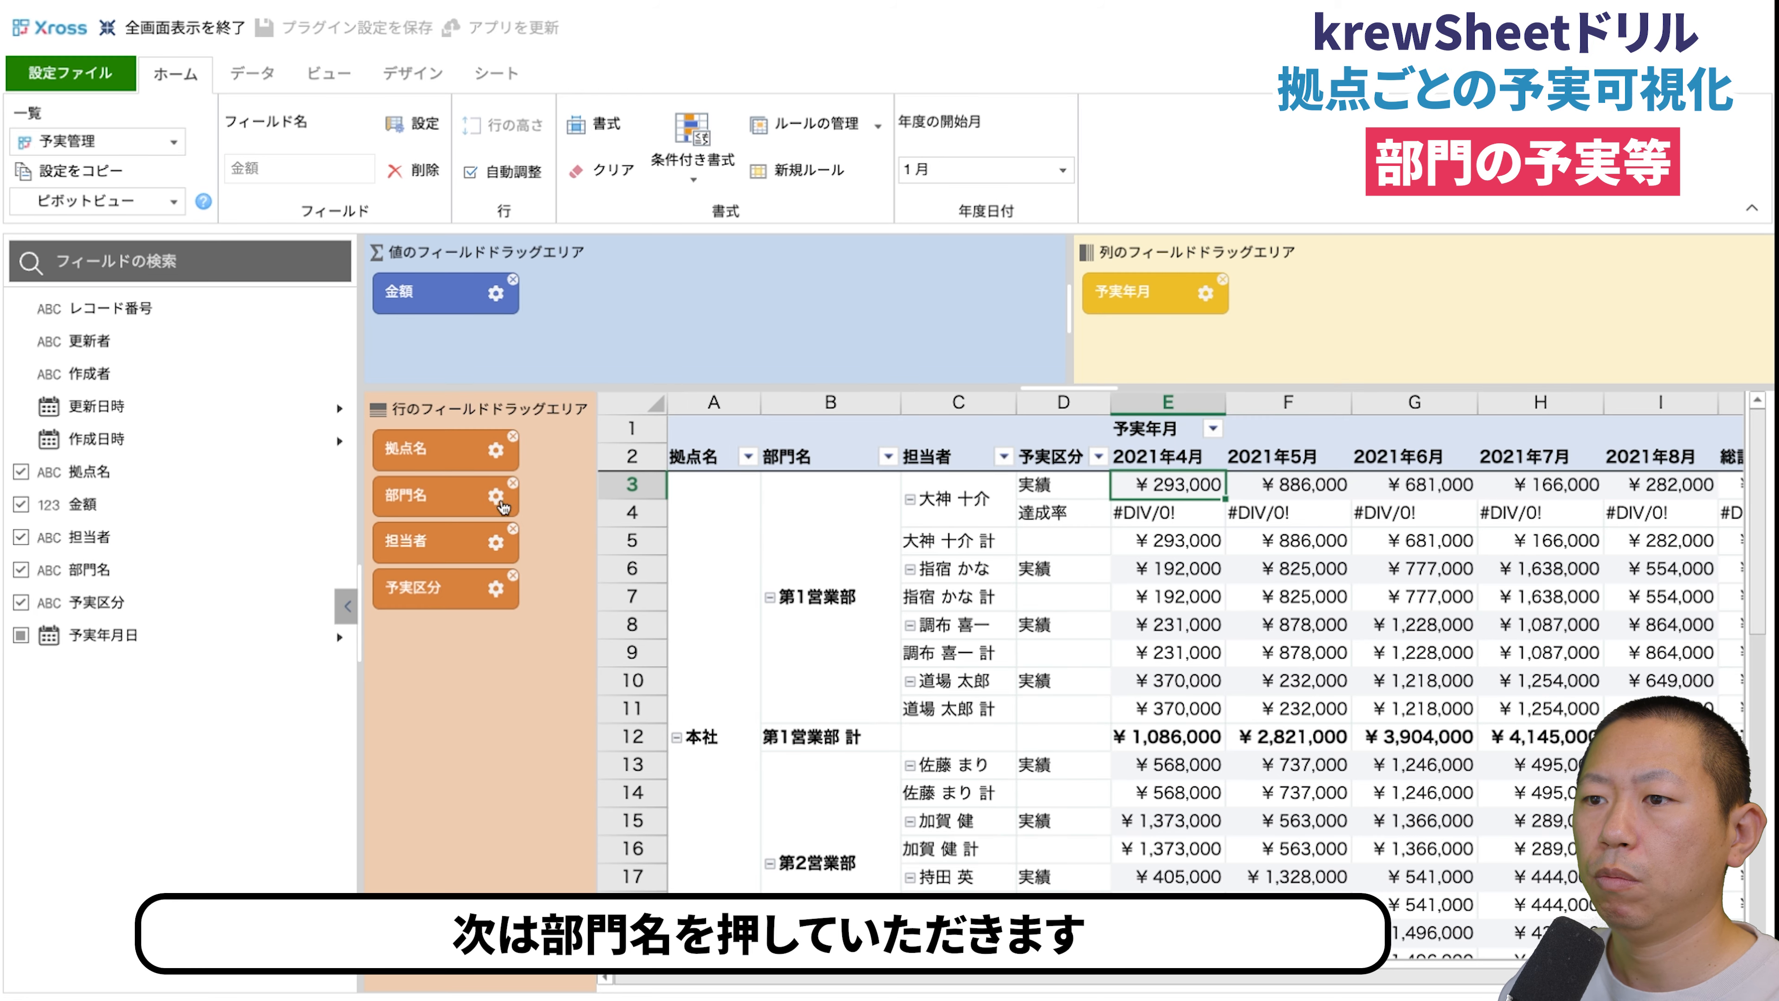
# - Add a custom subtotal 第1営業部予算 to 部門名, placed after 第1営業部 under 本社, with a SUMIFS formula on 金額
pyautogui.click(498, 498)
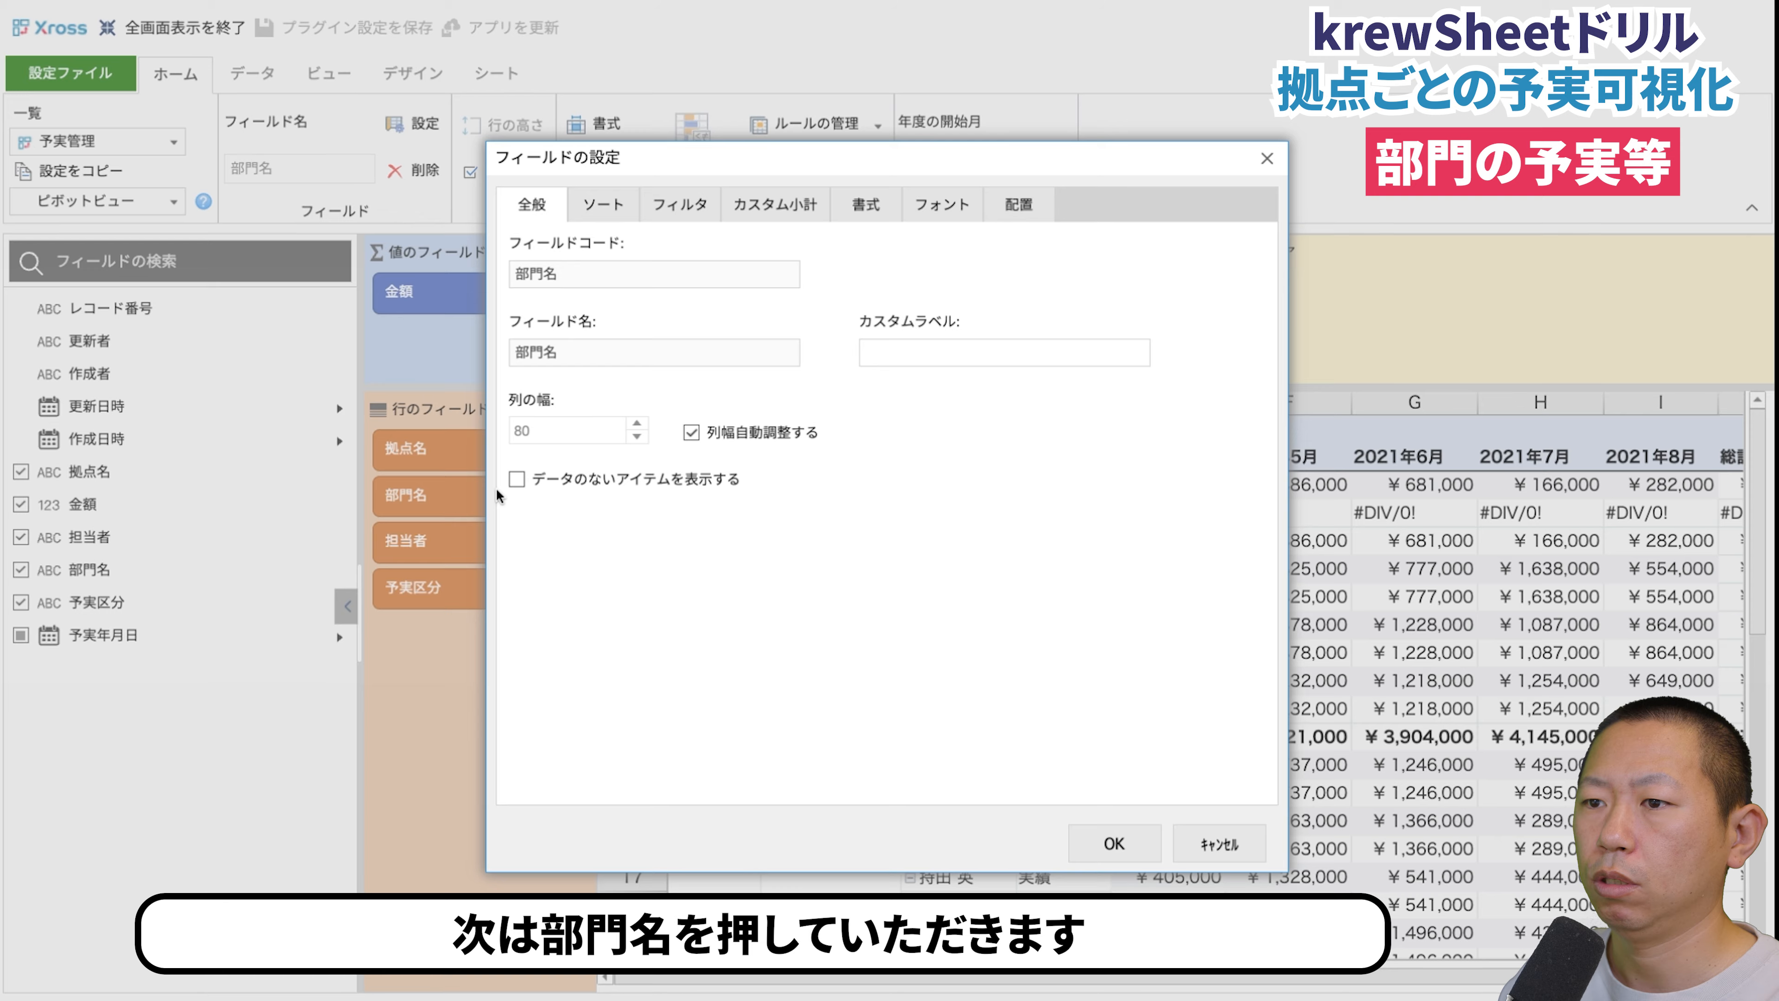
pyautogui.click(791, 209)
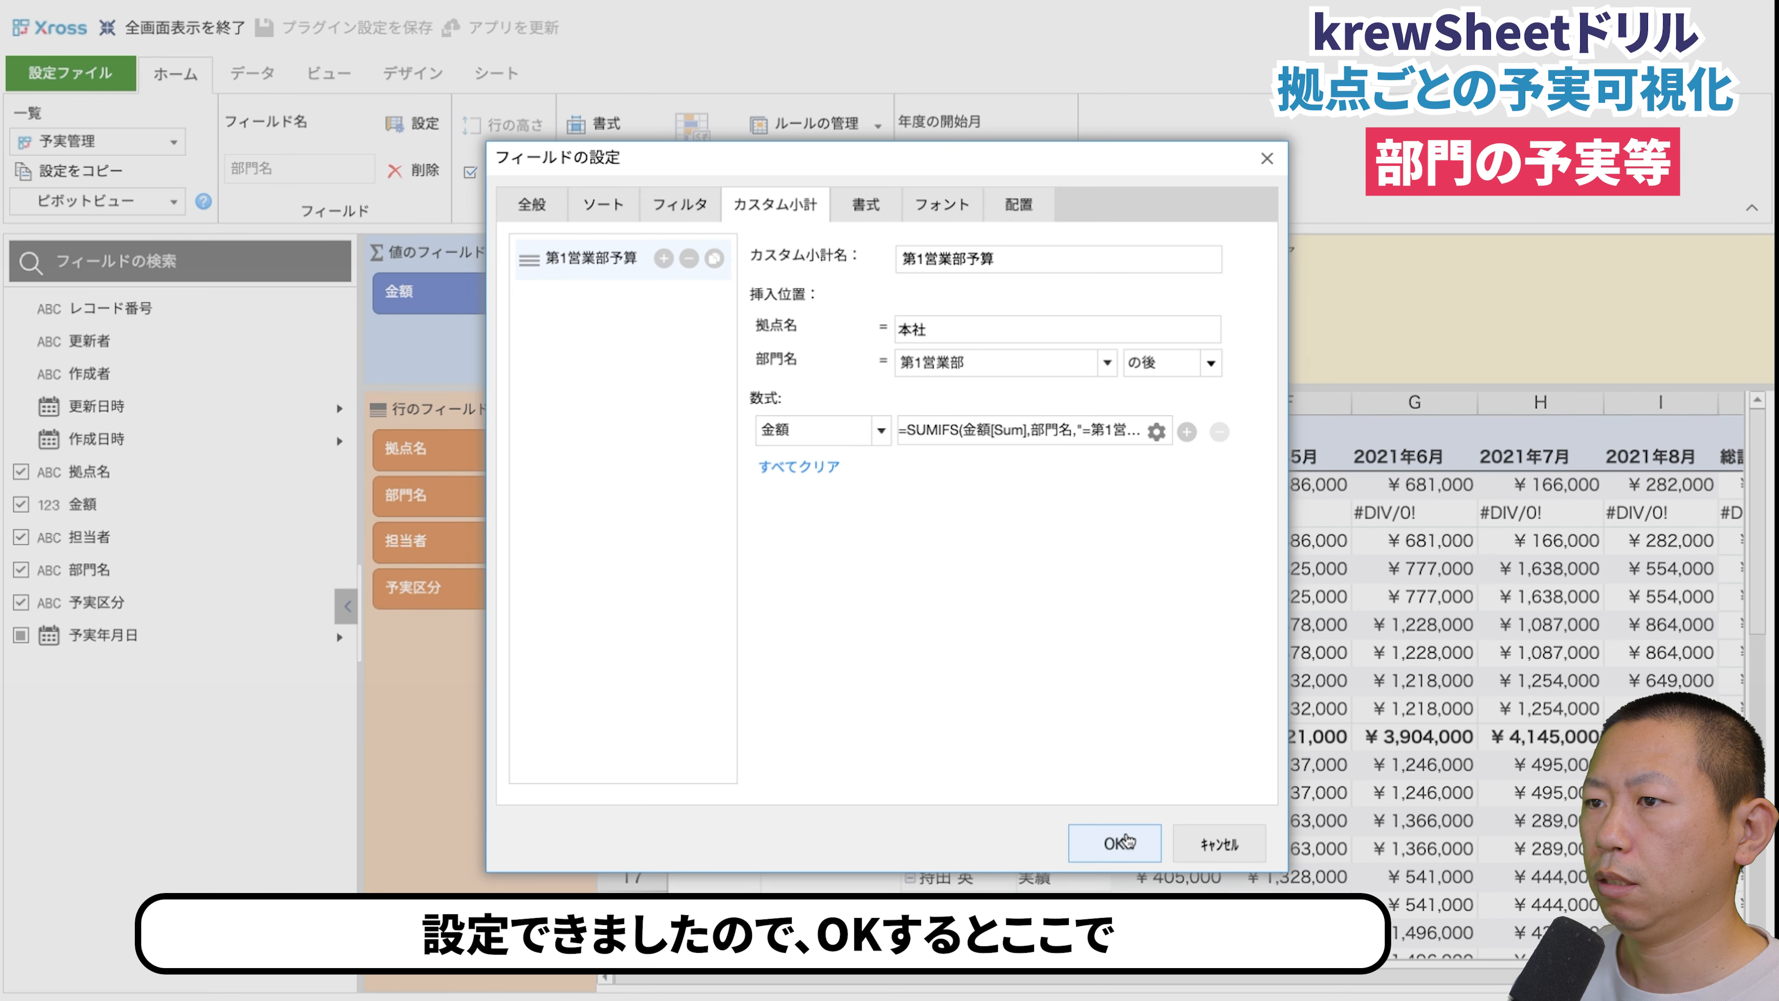
pyautogui.click(1118, 842)
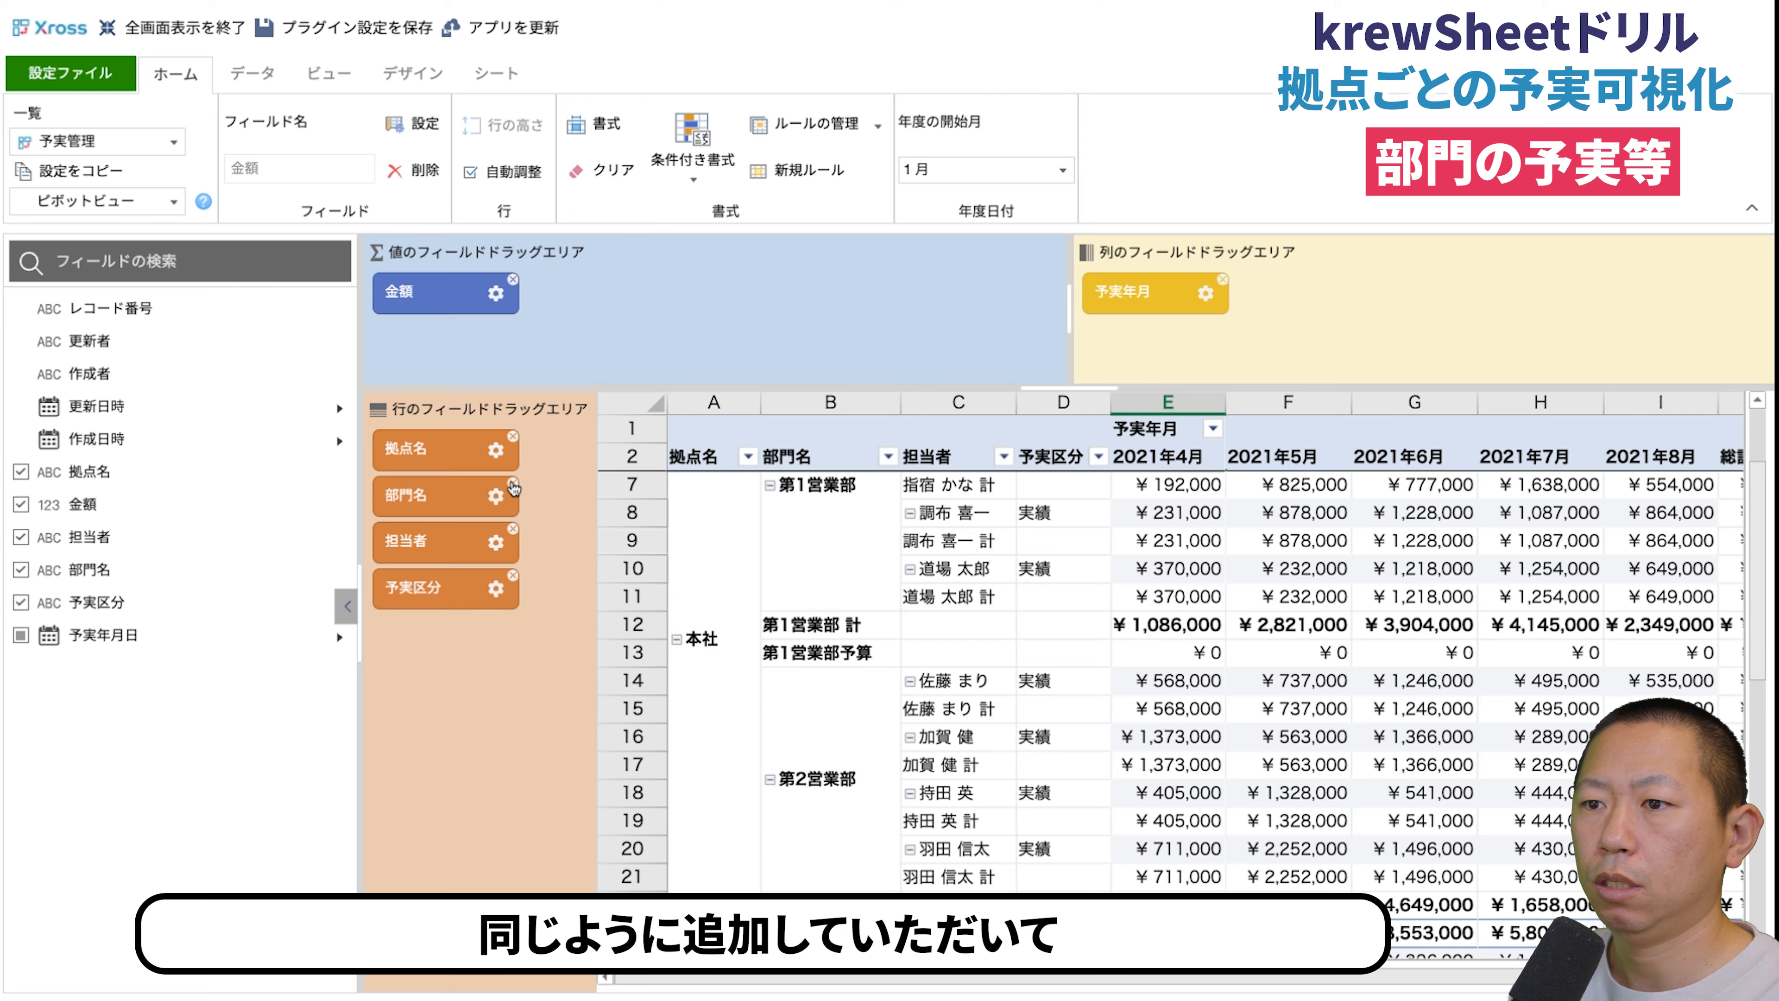
# - Add two more custom subtotals to 部門名 below 第1営業部予算: 第1営業部実績 and 第1営業部達成率
pyautogui.click(496, 495)
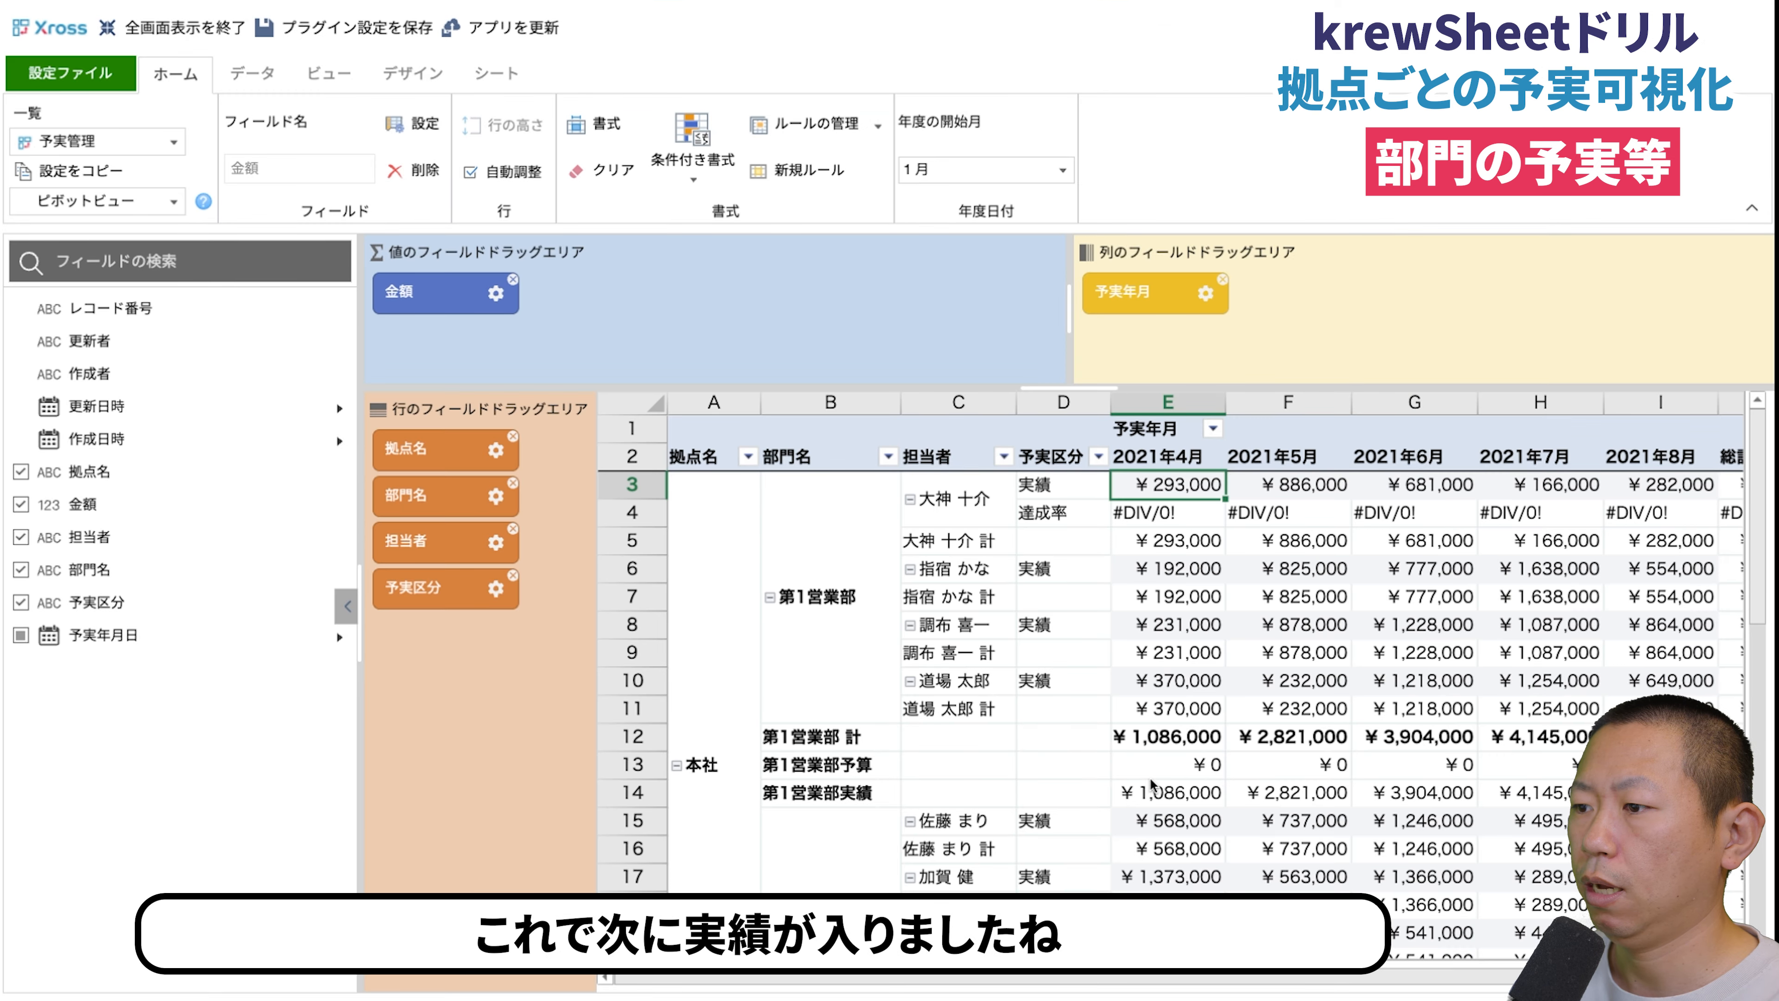
pyautogui.click(496, 494)
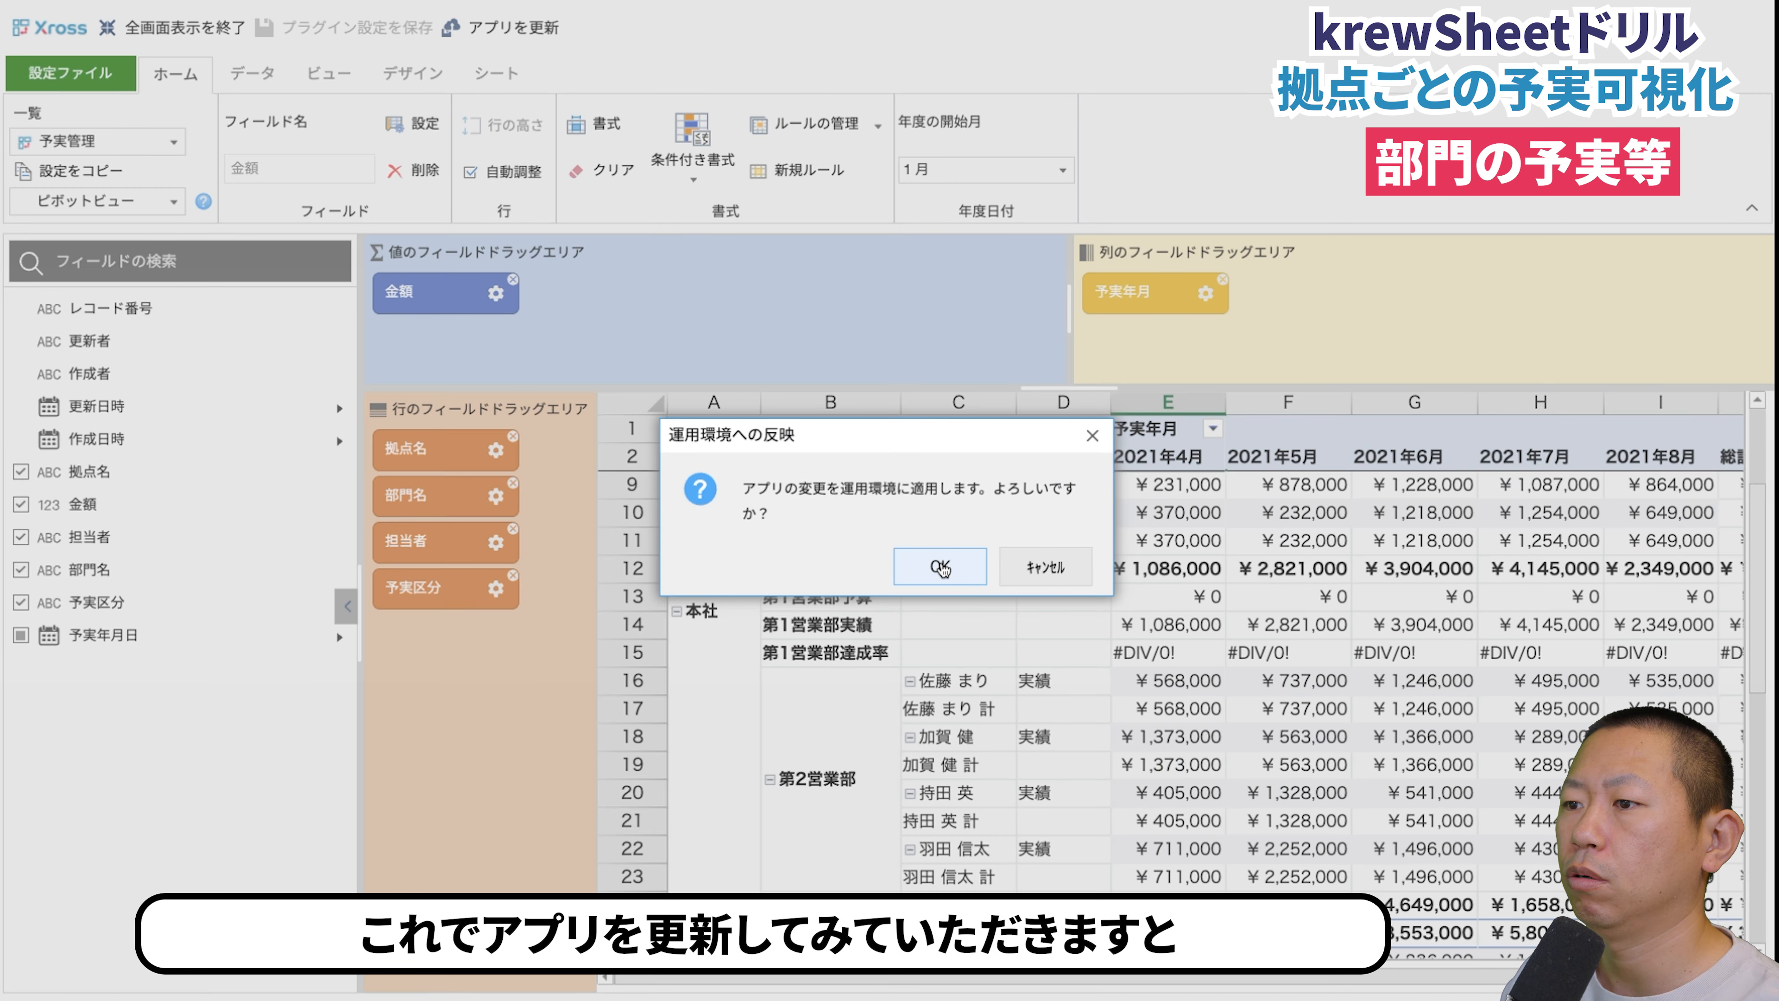
# - Update the app and check the 第1営業部 budget, actual and achievement-rate rows in the 予実管理 view
pyautogui.click(931, 564)
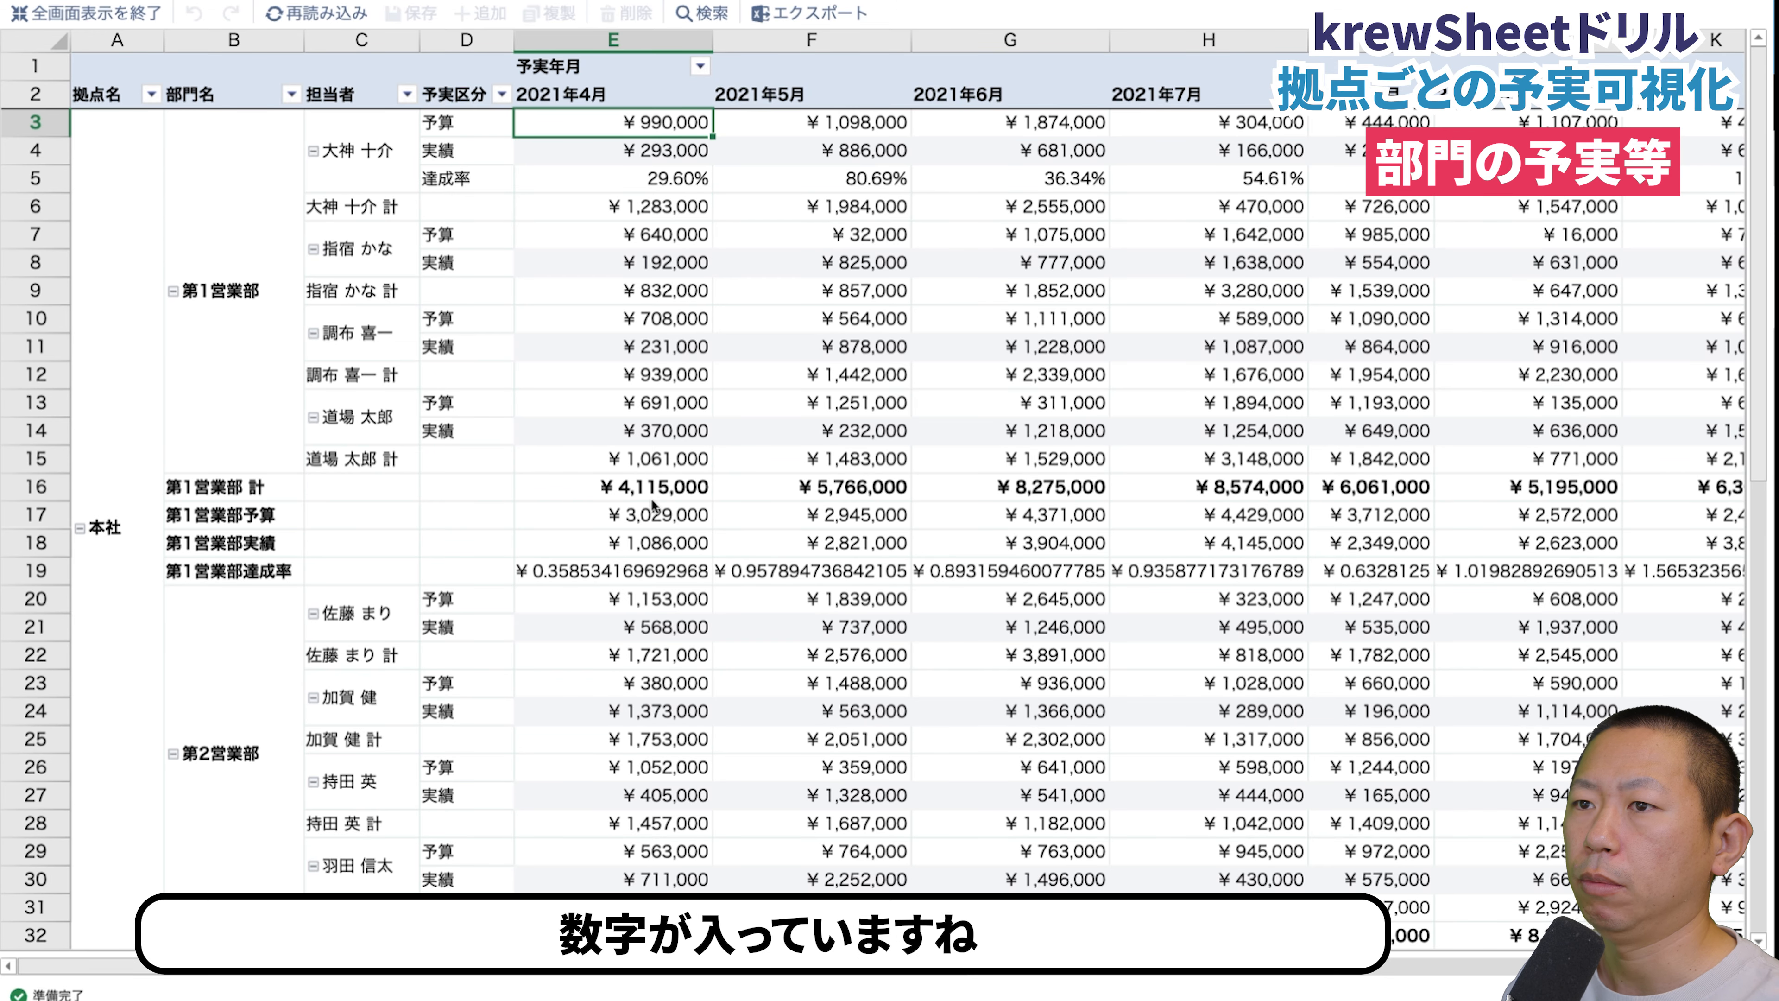
pyautogui.click(635, 571)
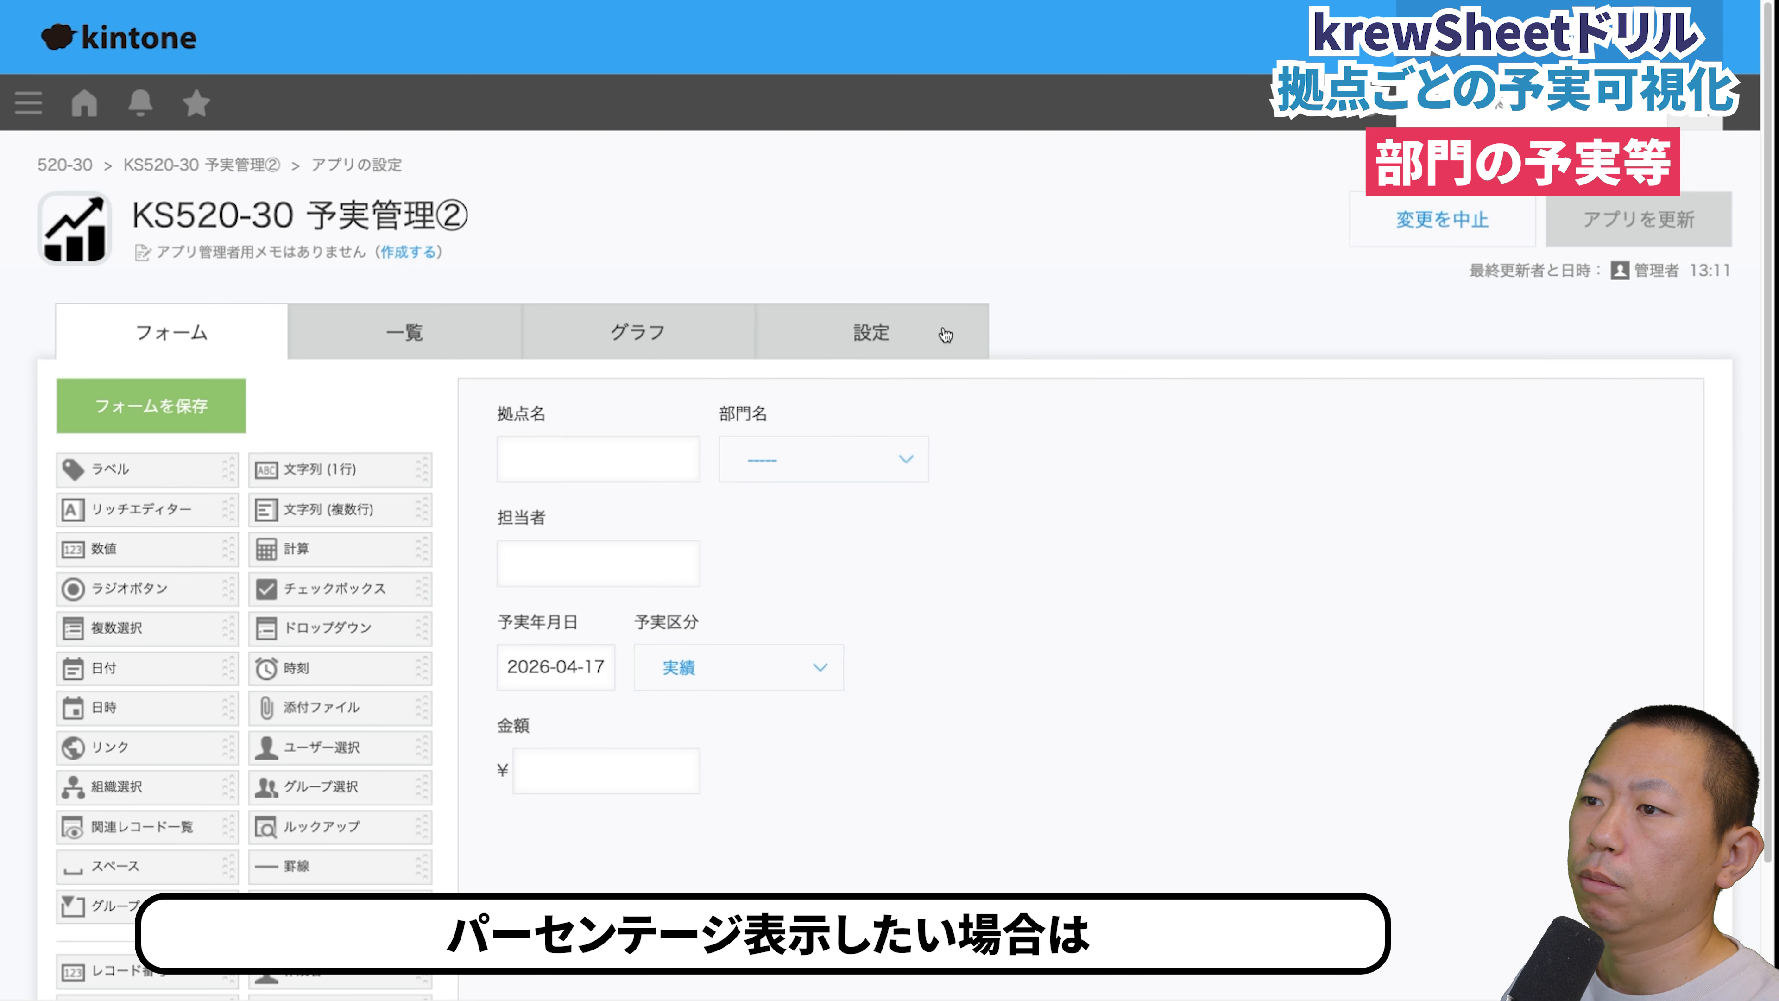
# - Return to the krewSheet plug-in settings and add a percentage format rule for 金額 with the formula 部門名="第1営業部達成率"
pyautogui.click(873, 330)
pyautogui.click(778, 482)
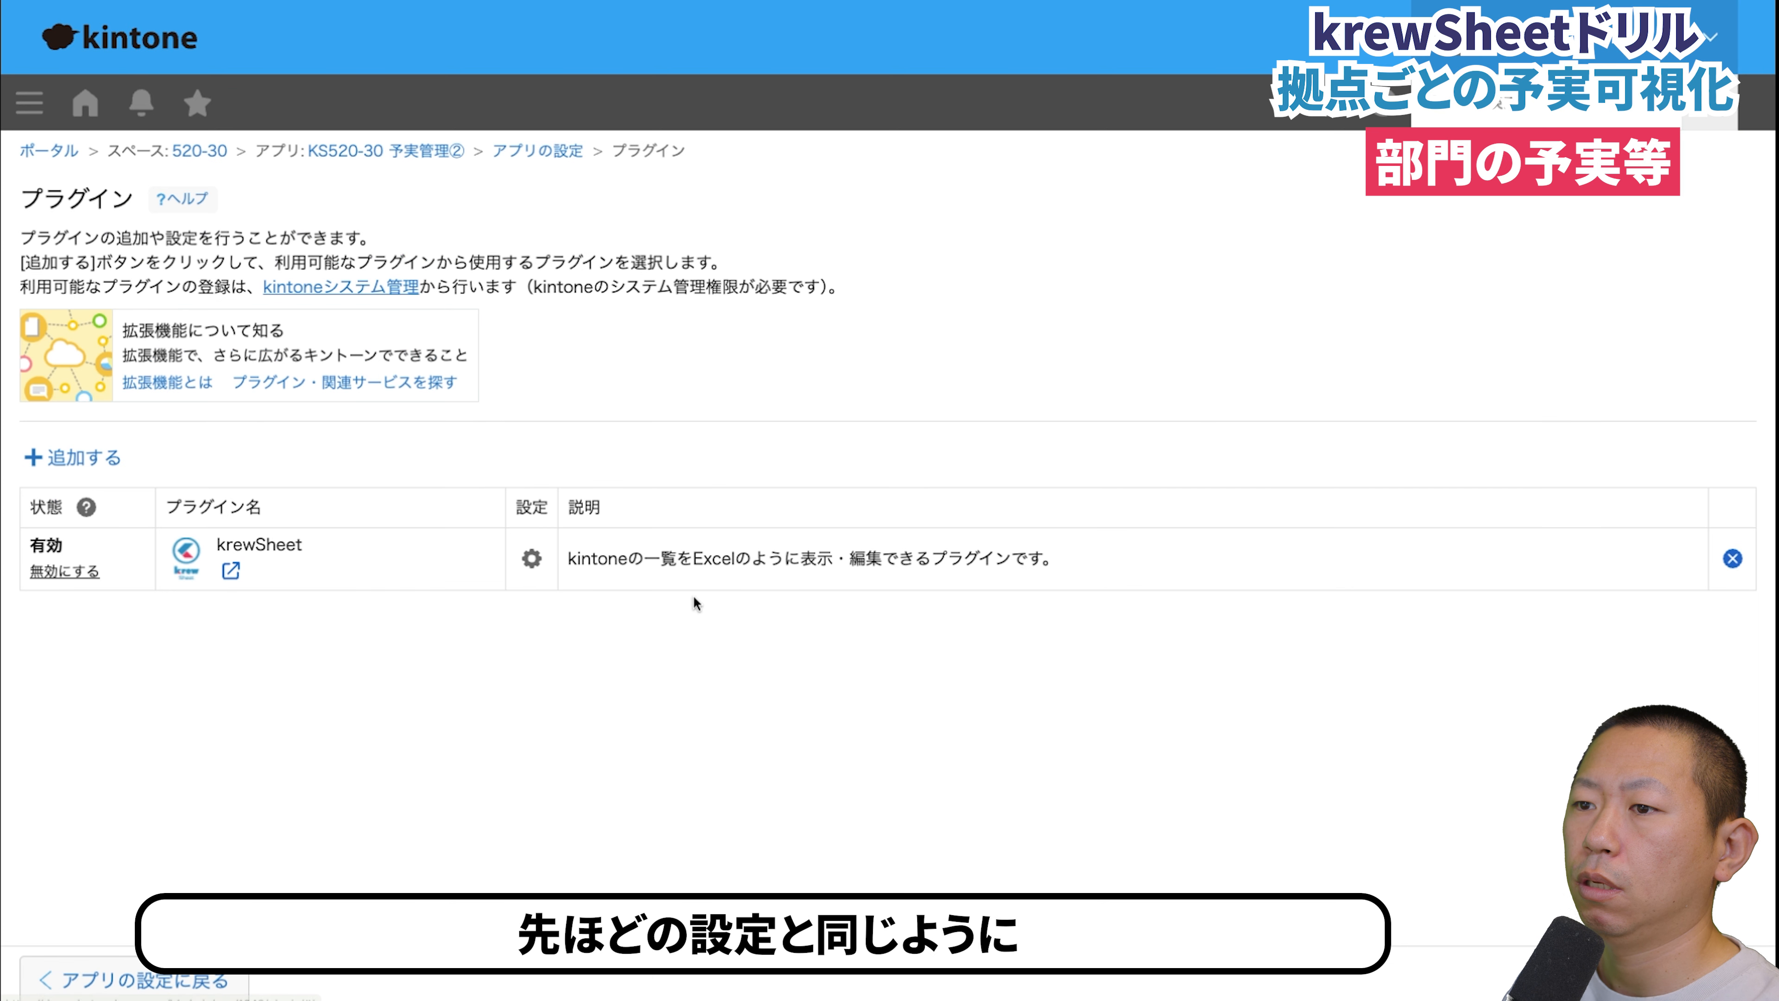
pyautogui.click(532, 558)
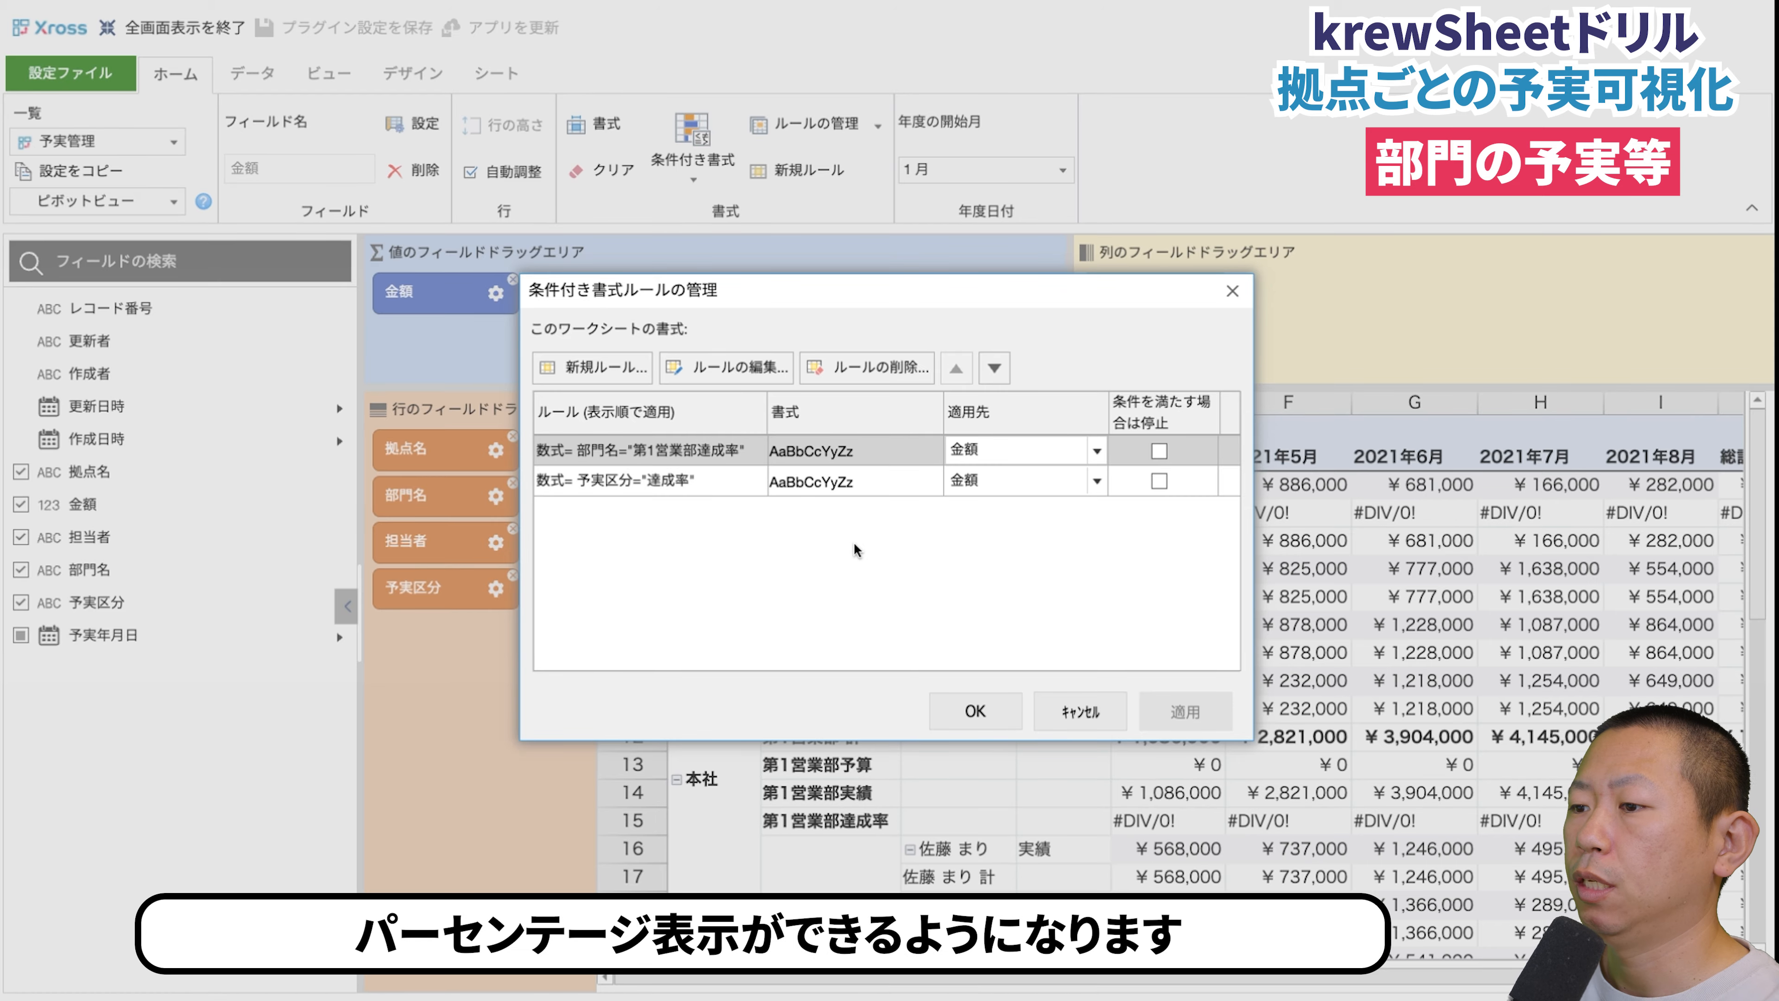
pyautogui.click(980, 710)
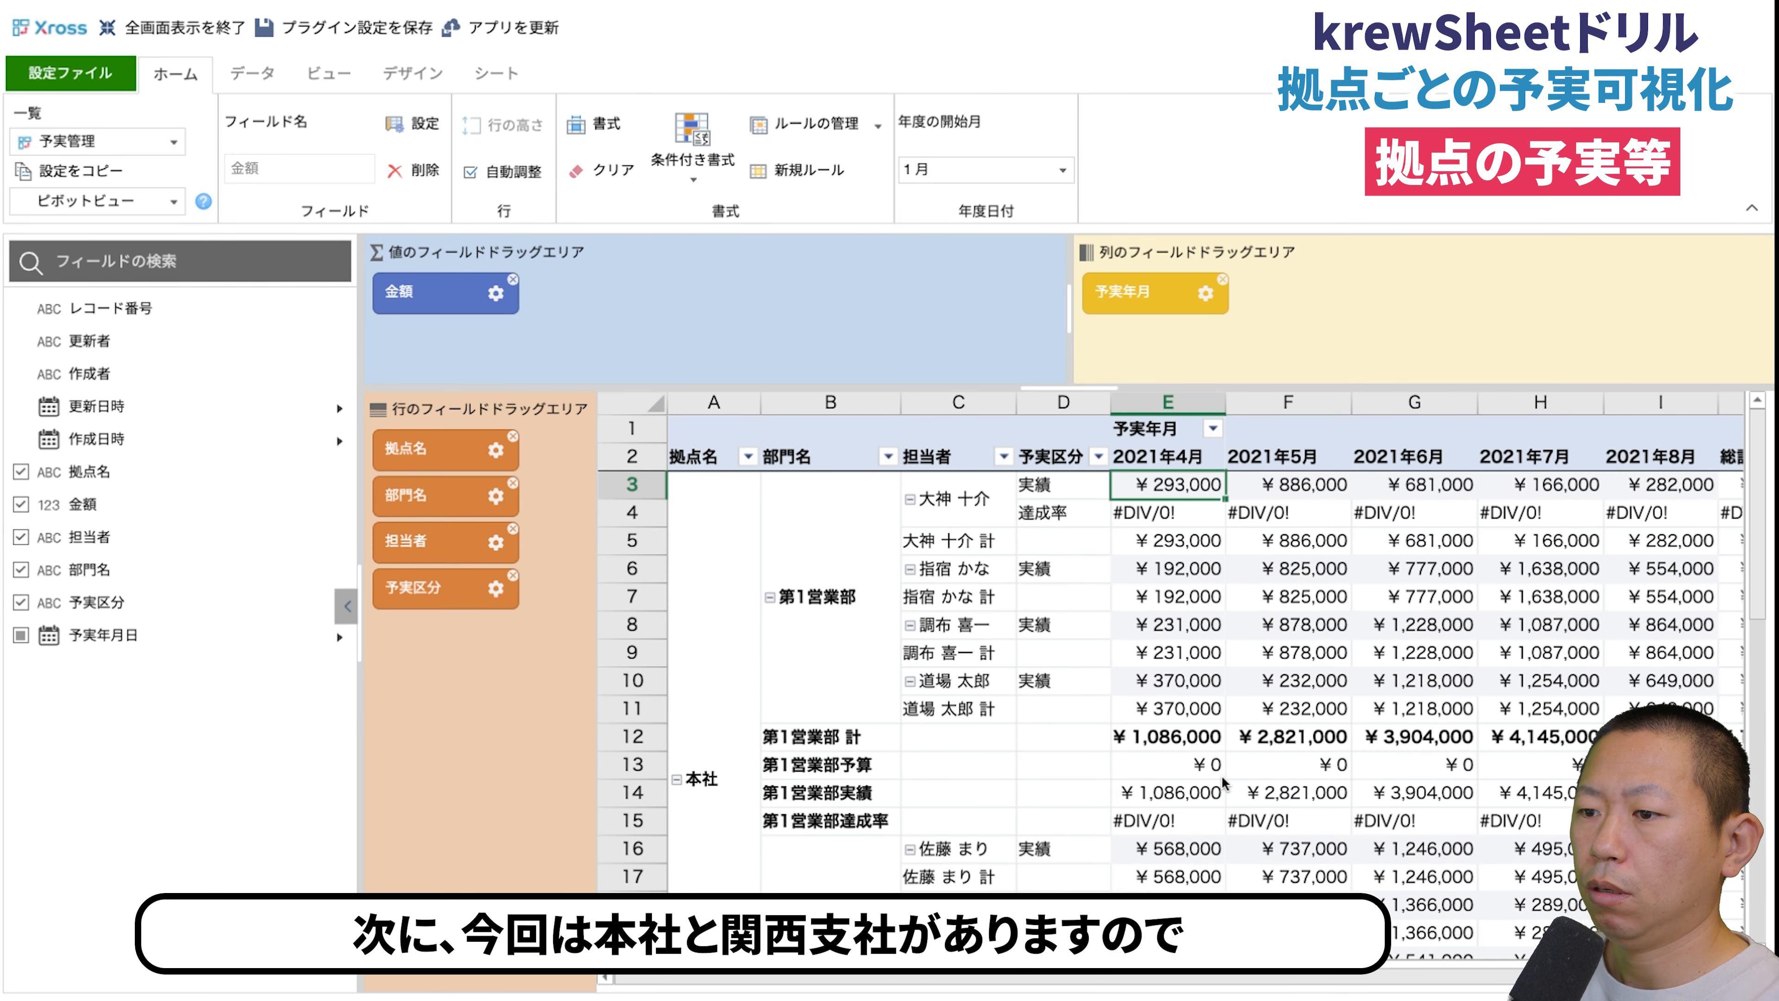
pyautogui.scroll(-9, 1222, 784)
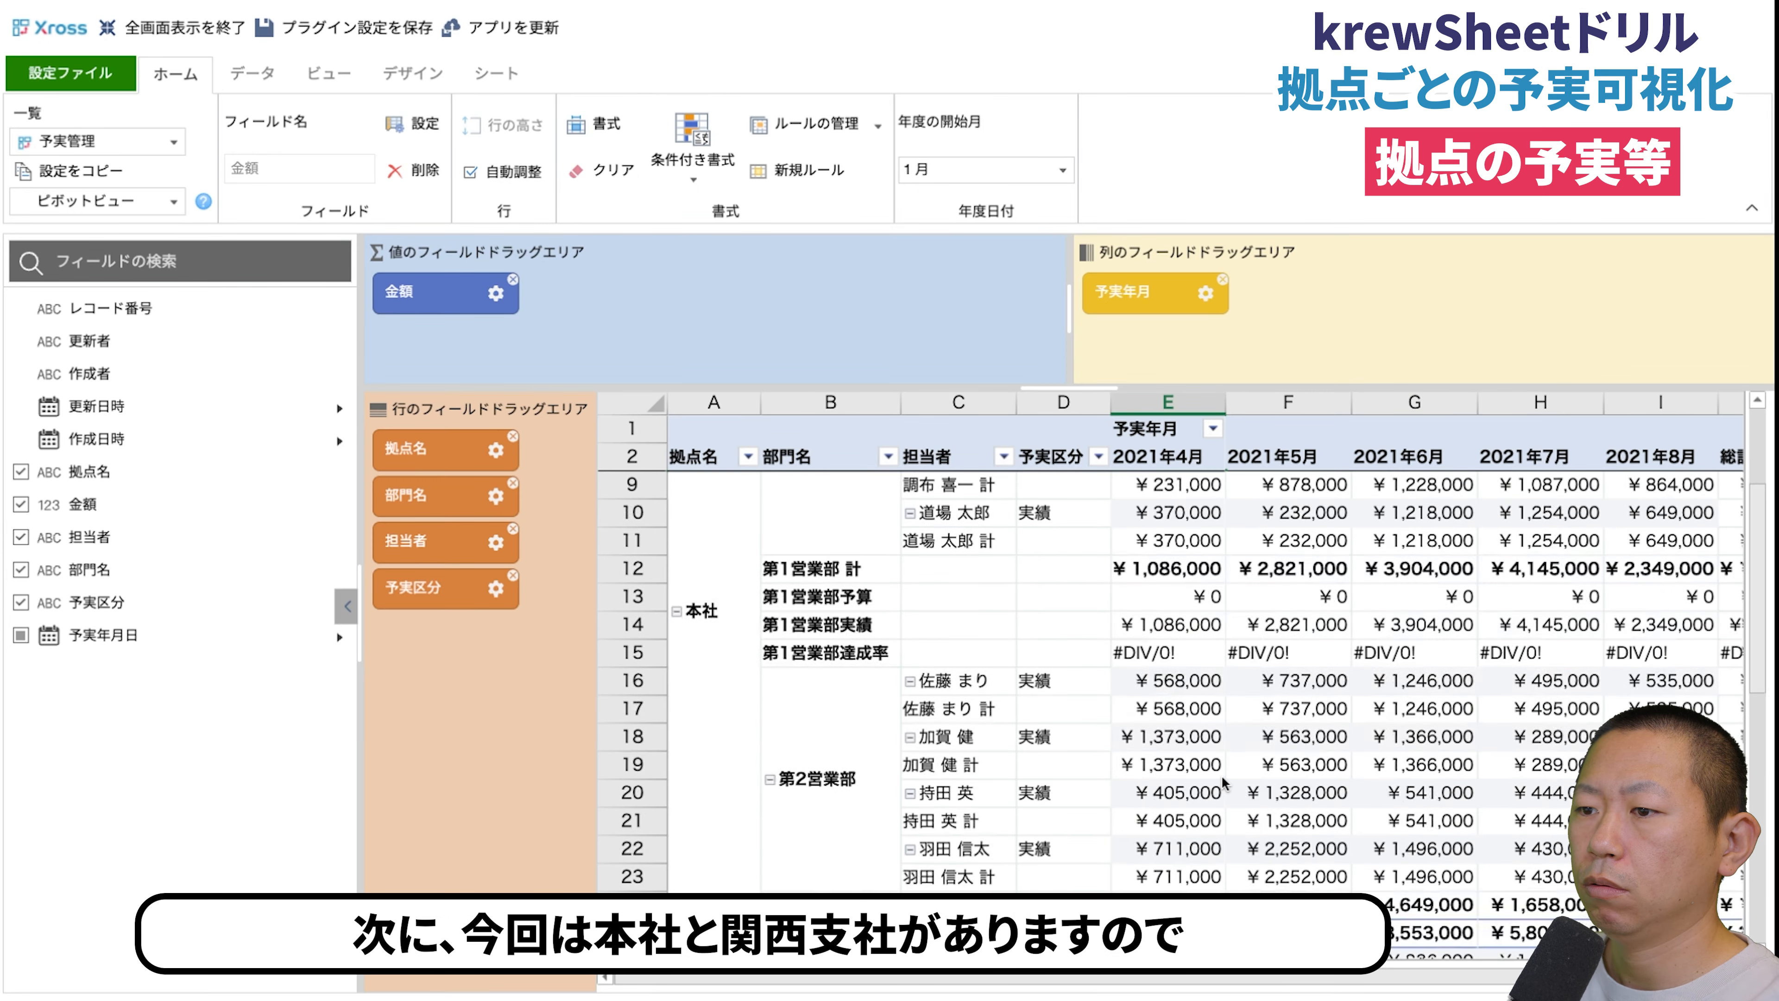
pyautogui.scroll(7, 1222, 783)
pyautogui.scroll(2, 1222, 783)
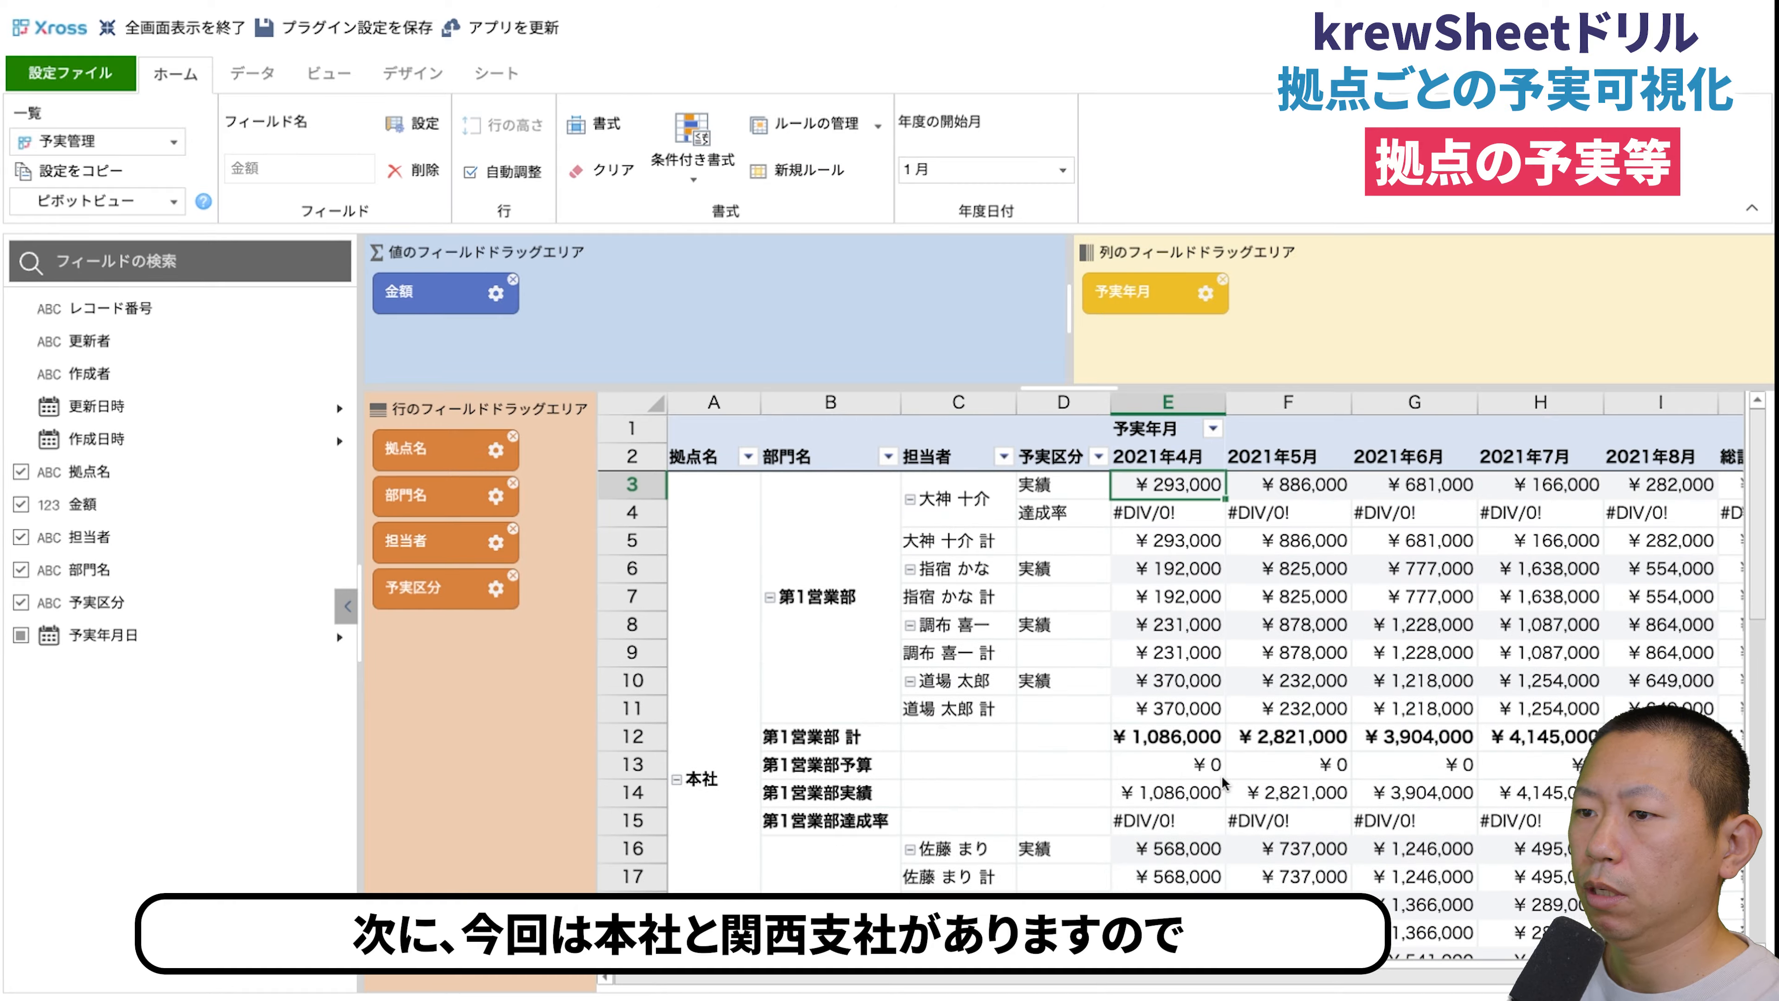
pyautogui.scroll(-2, 1222, 783)
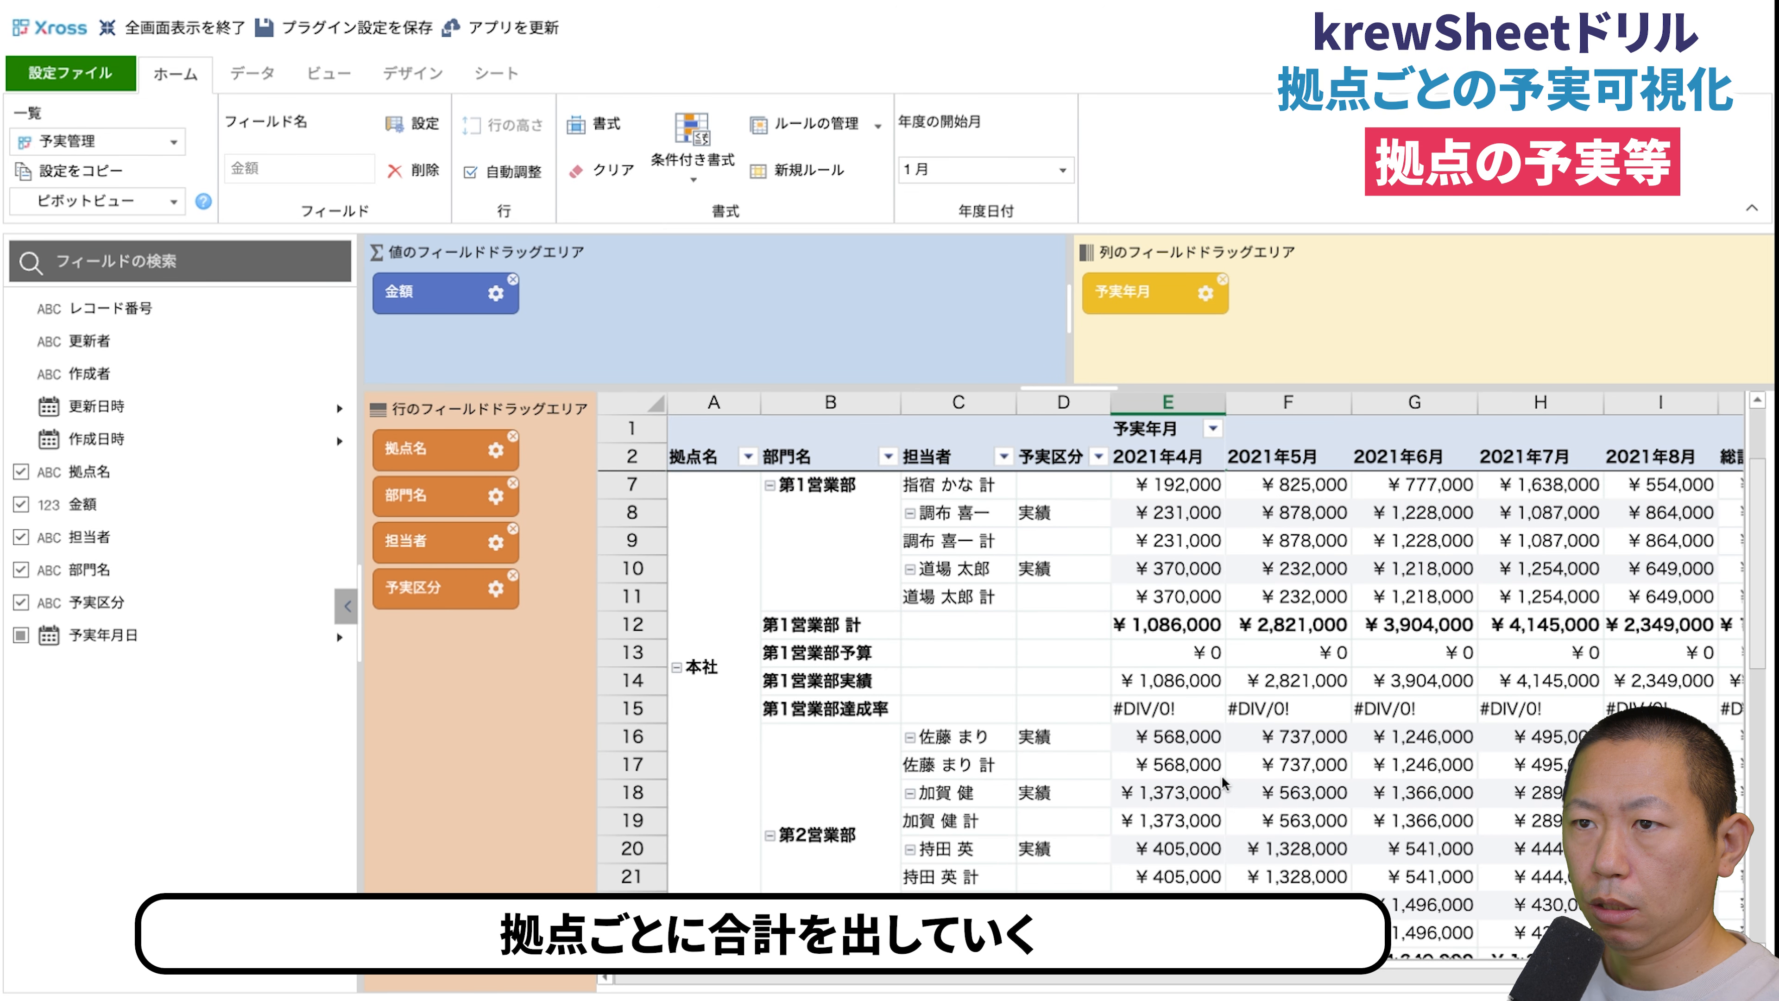